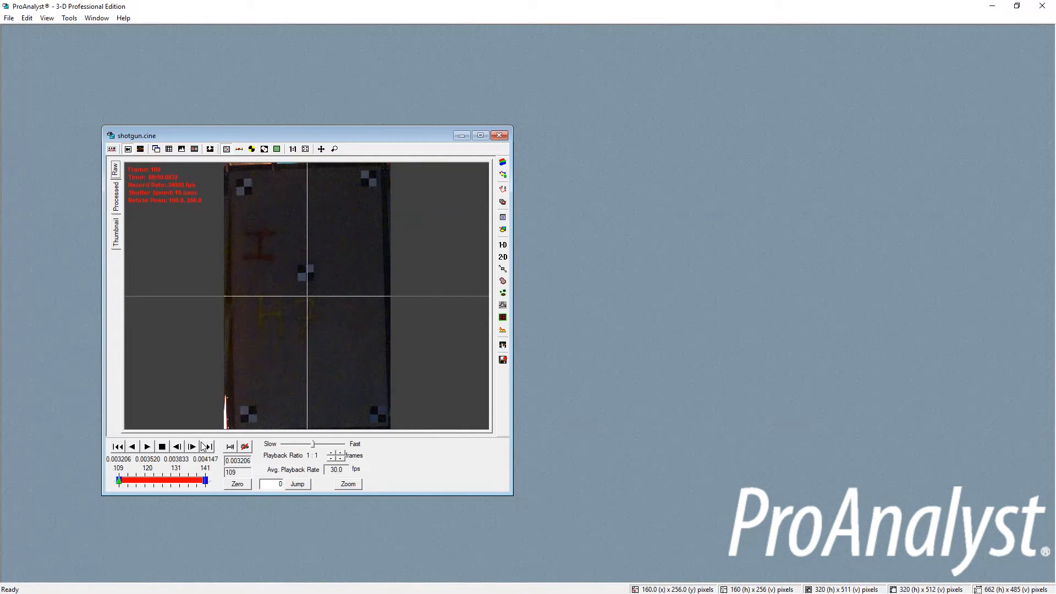
Preview the shotgun clip forward and in reverse, and try out its playback range, time readout and playback ratio.
click(150, 447)
click(132, 448)
mouse_move(118, 479)
mouse_down()
mouse_move(165, 481)
mouse_move(132, 479)
mouse_up()
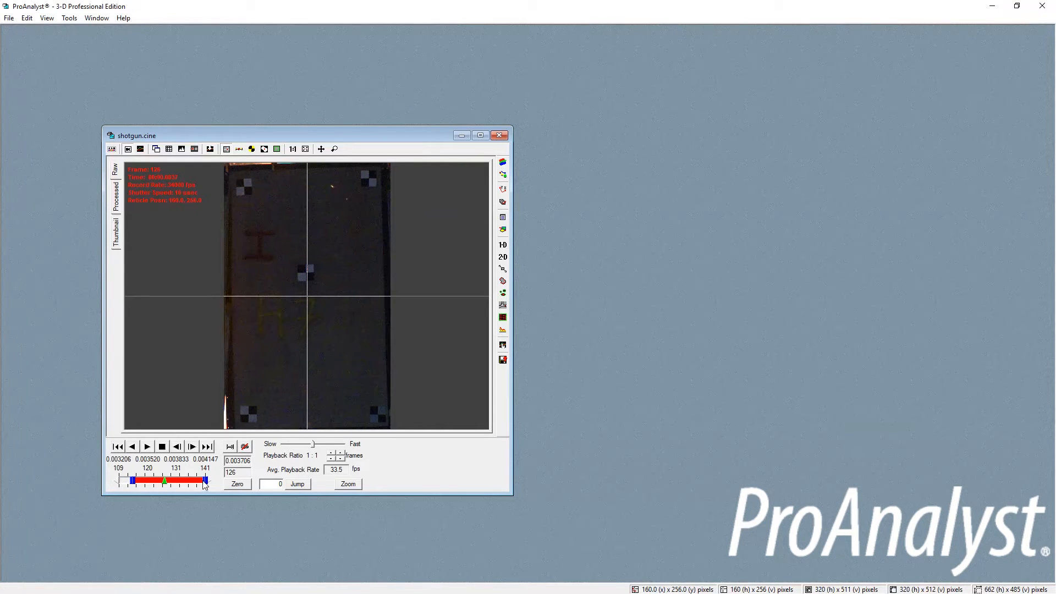
drag(132, 480, 118, 480)
drag(250, 462, 223, 471)
click(238, 486)
click(341, 454)
click(340, 458)
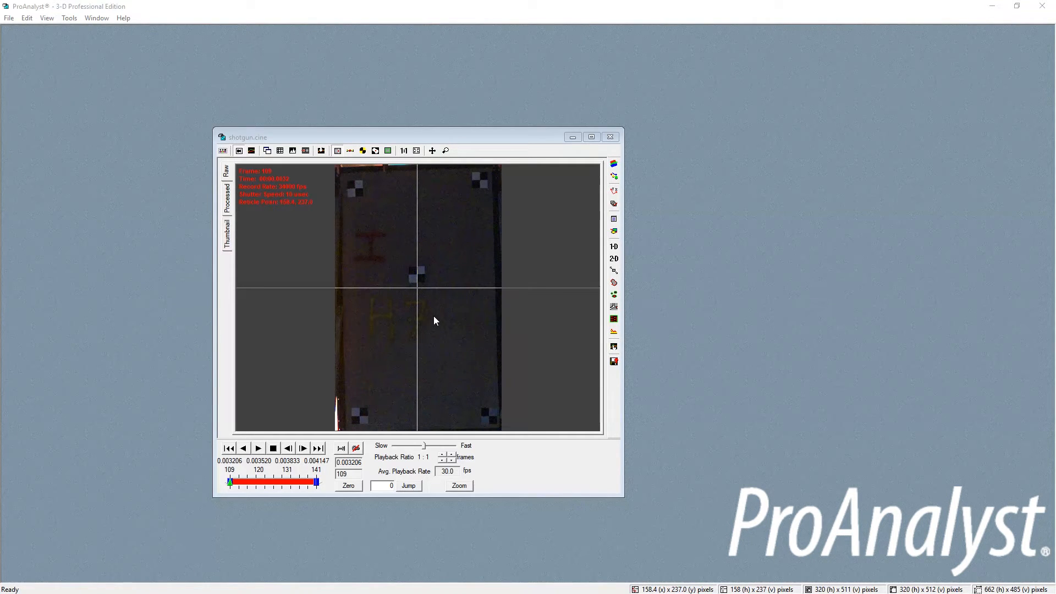
Remove the existing calibration from the multi-plane calibrations and add a new perspective calibration in its place.
click(615, 192)
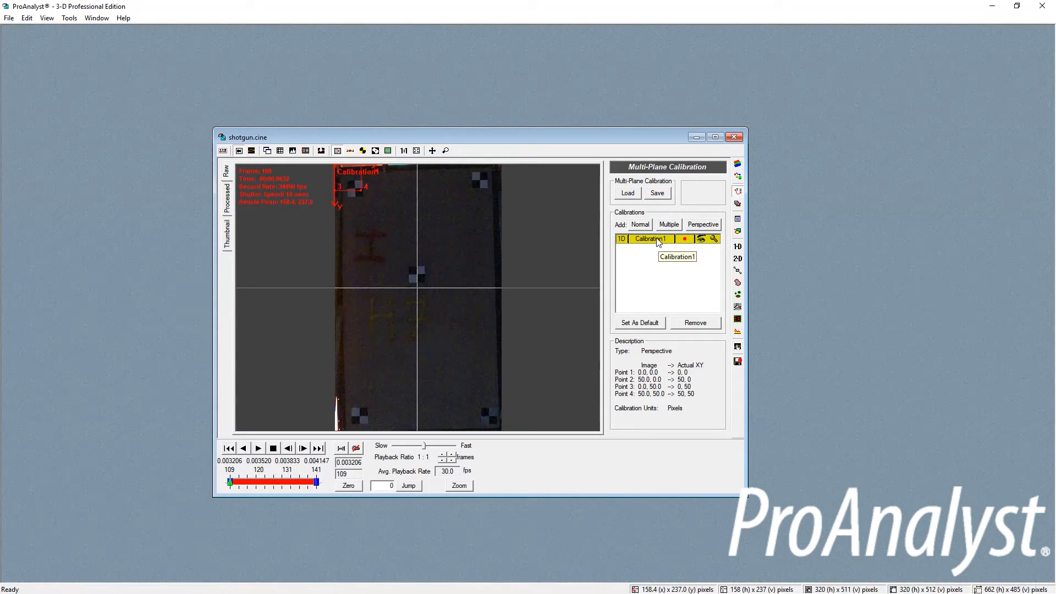
click(698, 325)
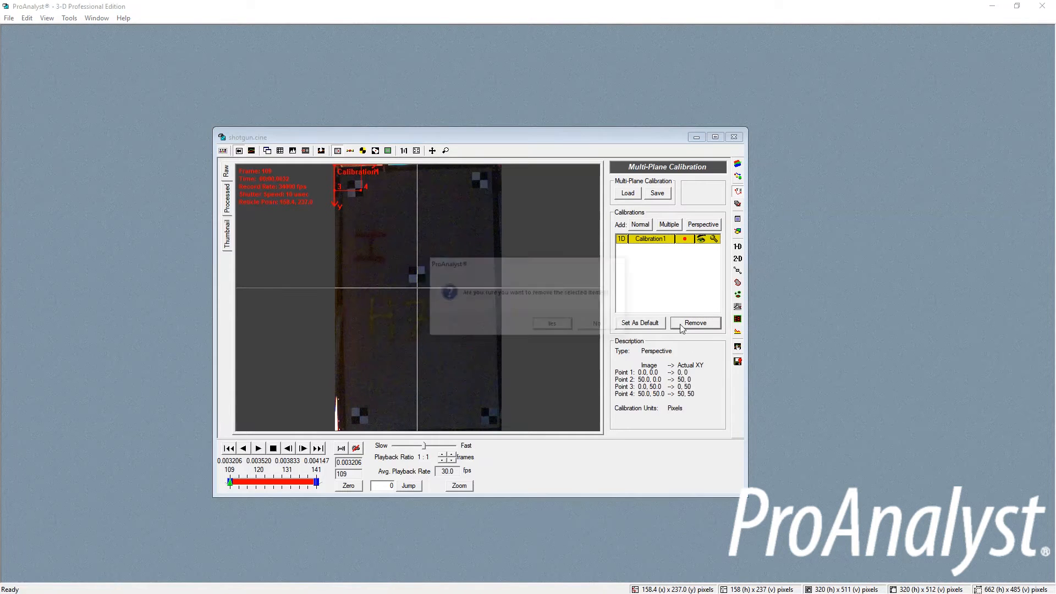
click(553, 326)
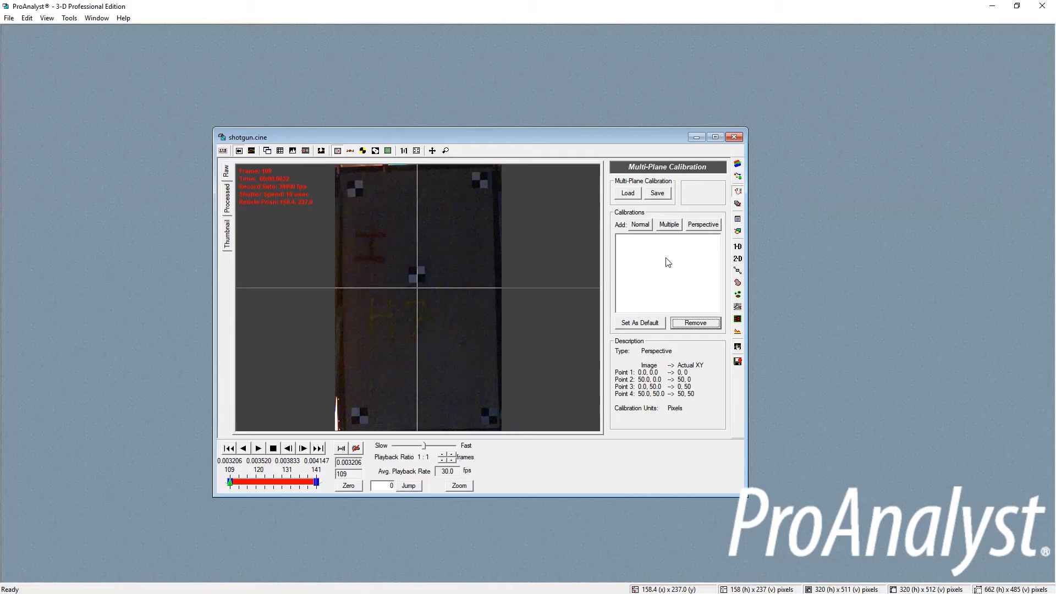
click(704, 228)
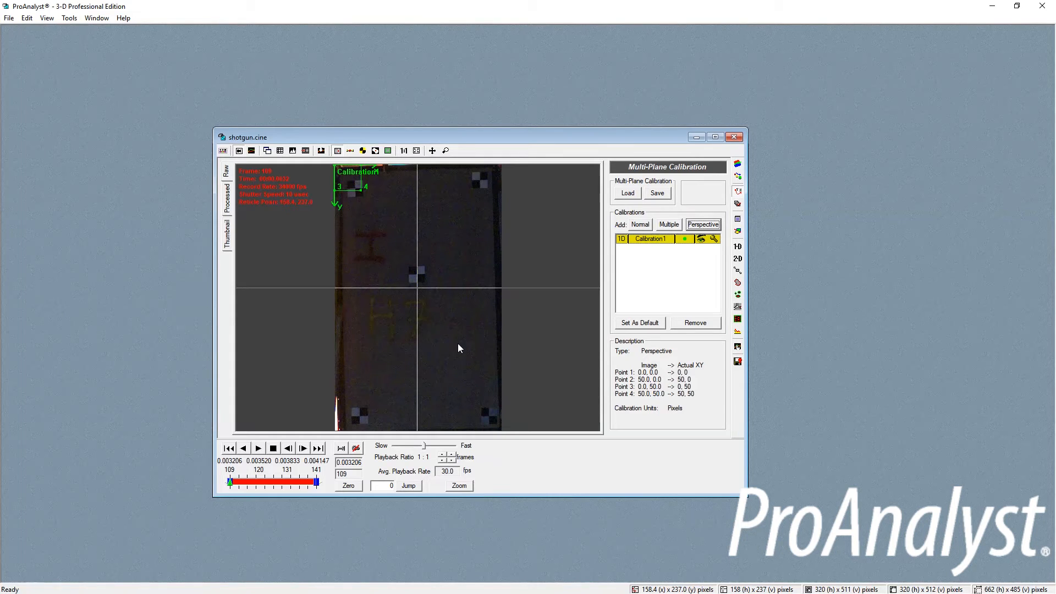
Set perspective point 1 at the centre of the panel's lower-left marker with actual coordinates -15, -36.
click(715, 239)
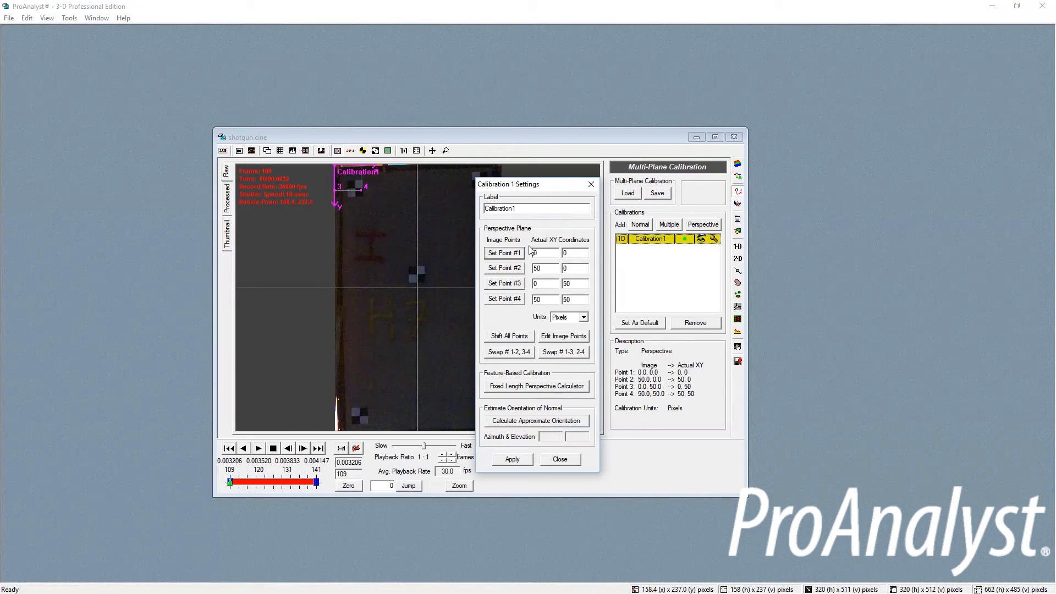
click(360, 416)
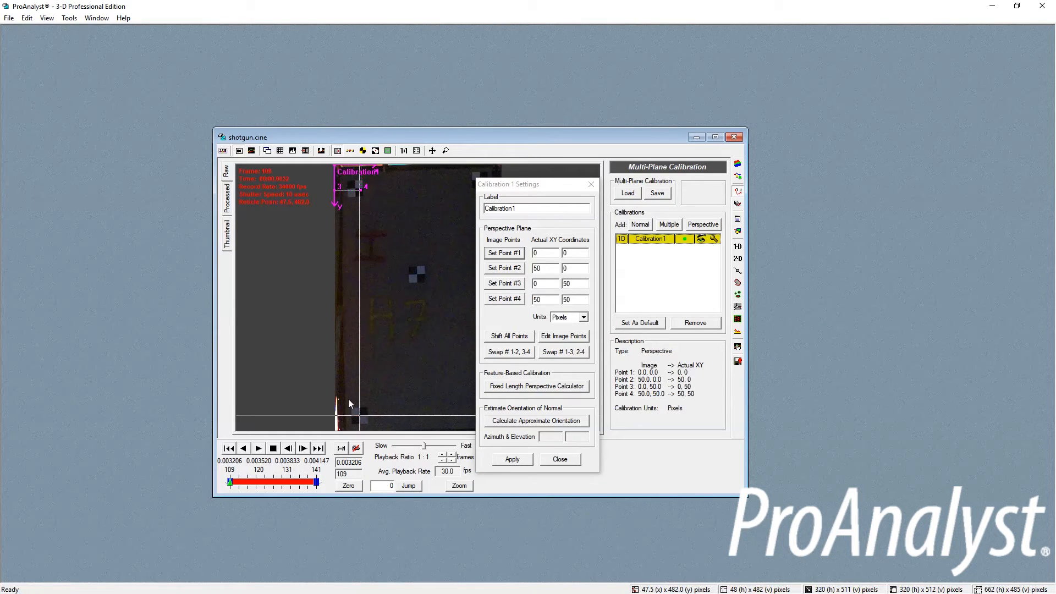
scroll(361, 421, up, 3)
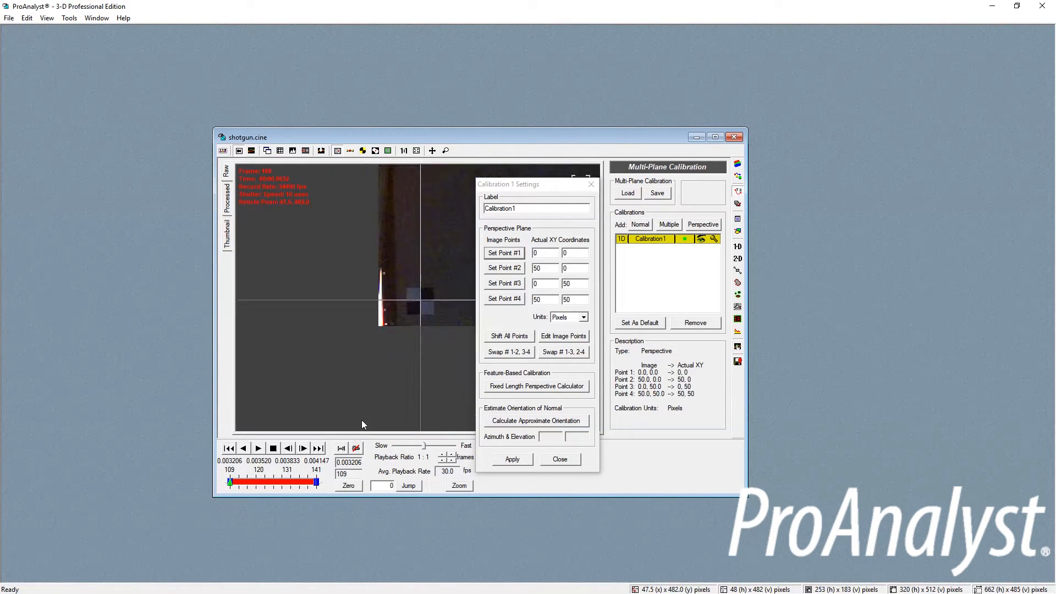
scroll(400, 360, up, 2)
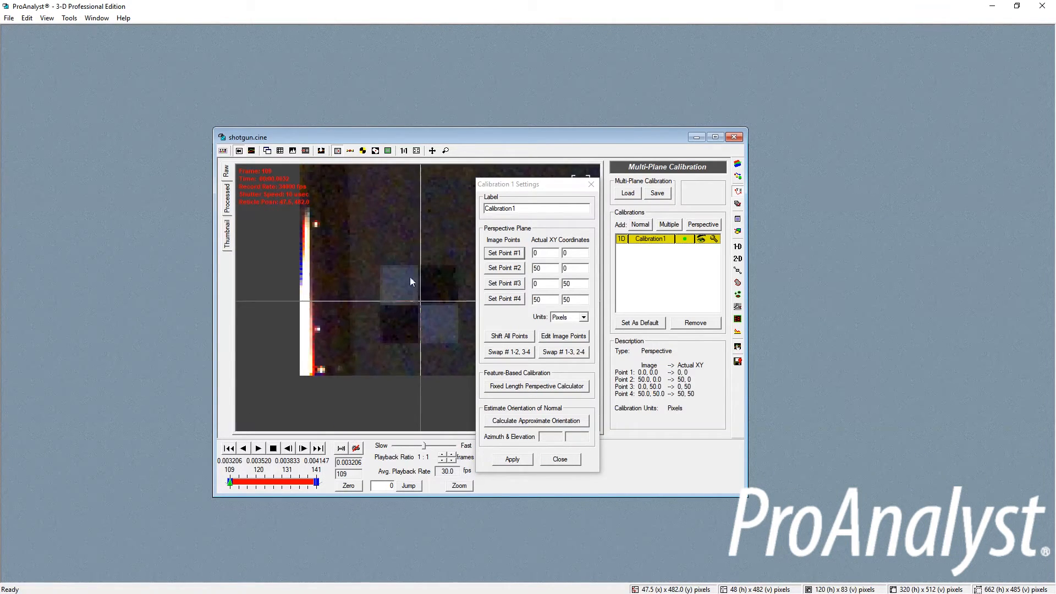
scroll(422, 258, down, 2)
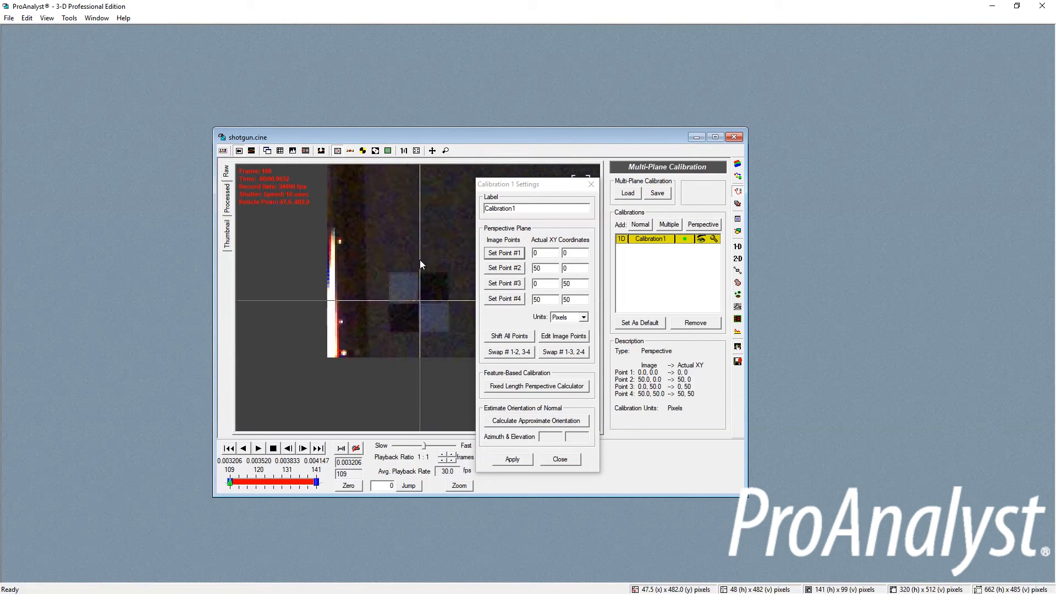
scroll(420, 264, up, 1)
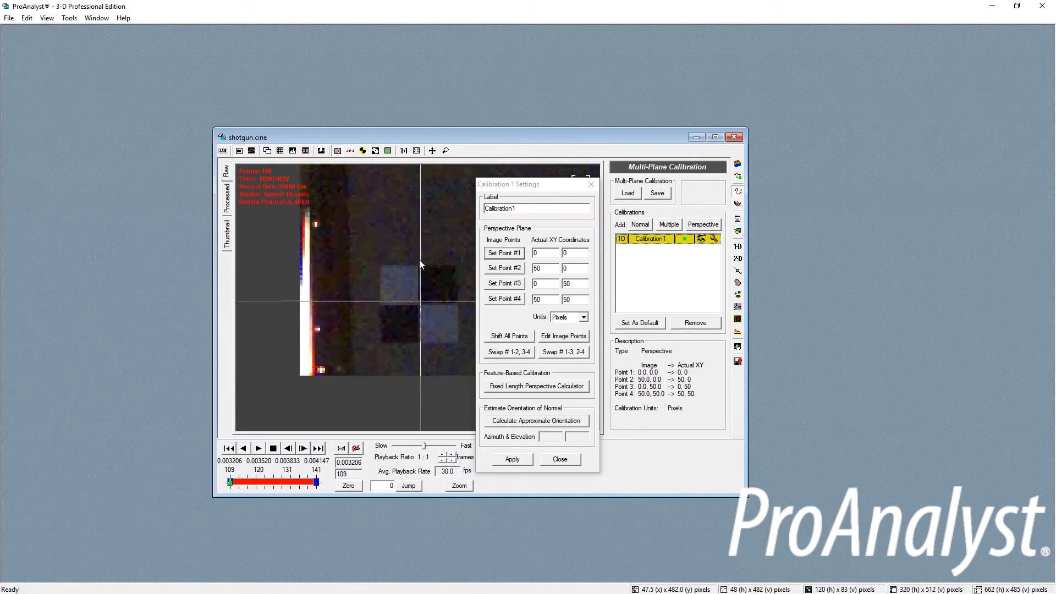
scroll(419, 264, up, 3)
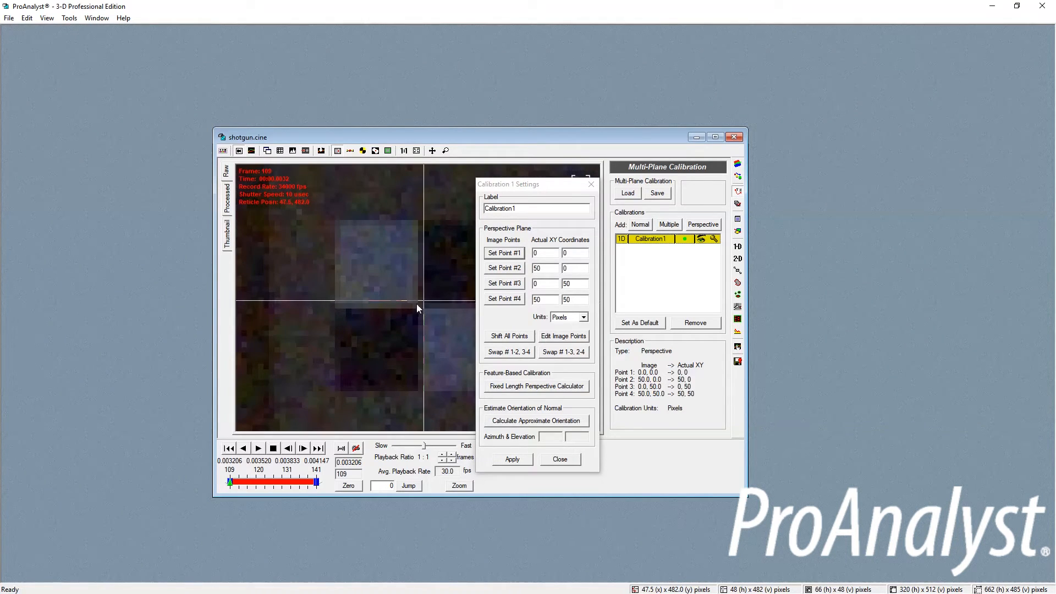
click(417, 304)
drag(539, 184, 692, 190)
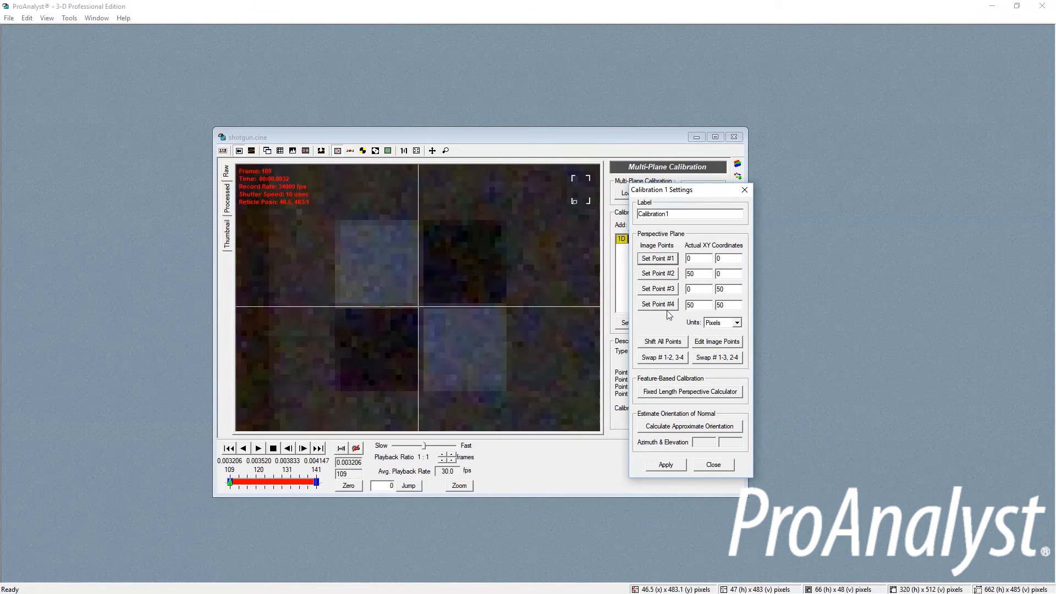
click(658, 261)
click(699, 261)
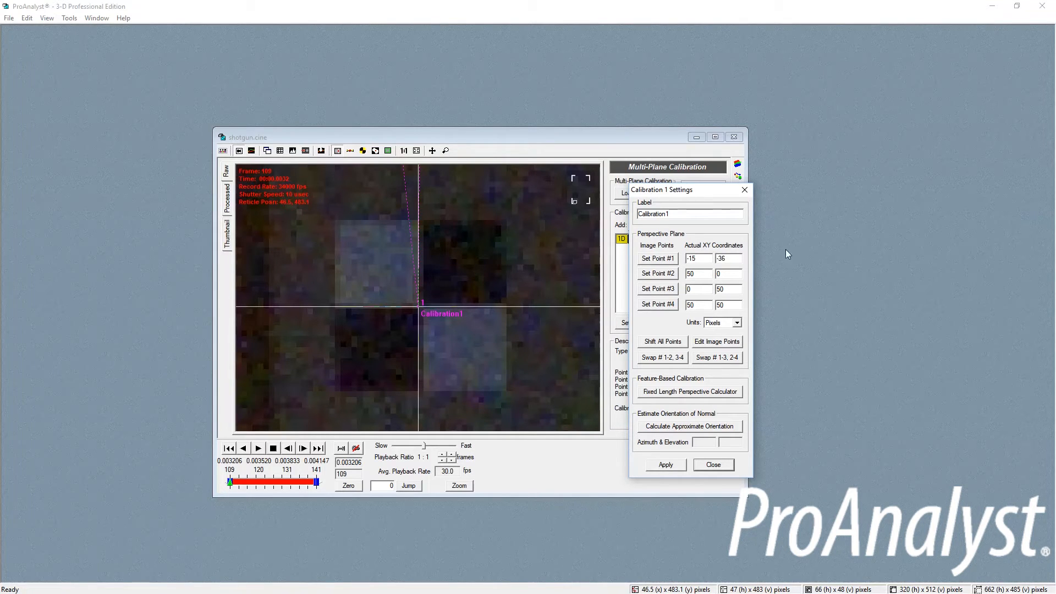
Set perspective point 2 at the centre of the lower-right marker with actual coordinates 16, -36.
click(562, 306)
scroll(572, 287, down, 3)
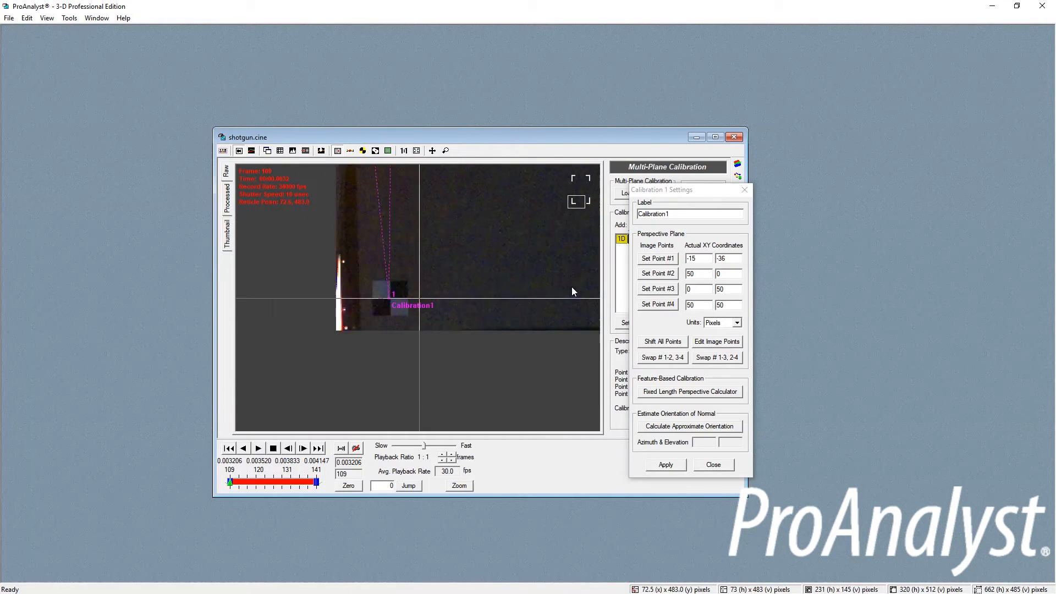
click(592, 291)
scroll(592, 291, down, 2)
click(430, 302)
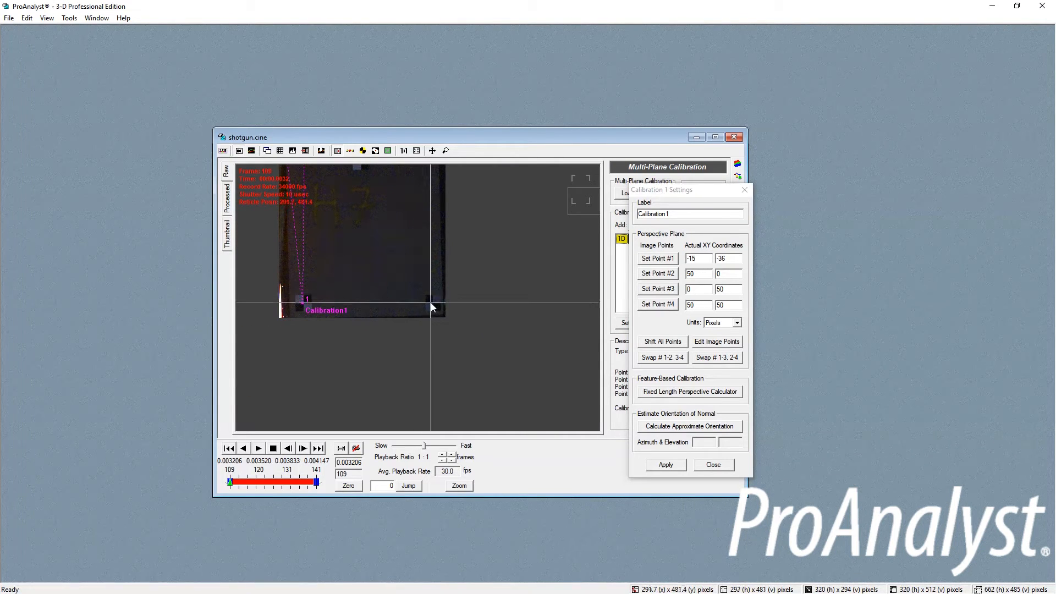
scroll(432, 309, up, 3)
click(432, 310)
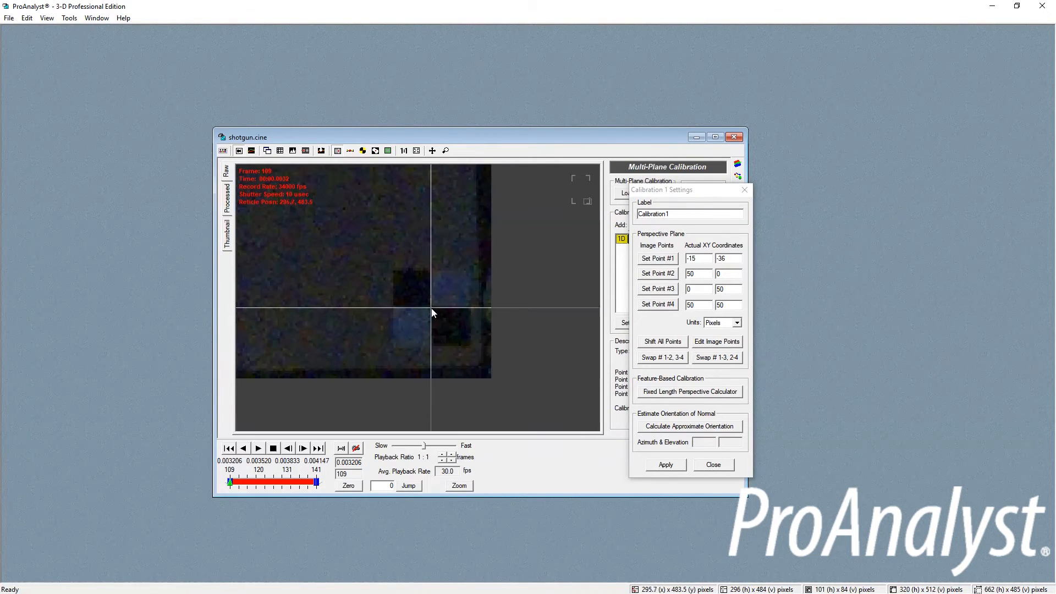
scroll(433, 312, up, 2)
click(428, 302)
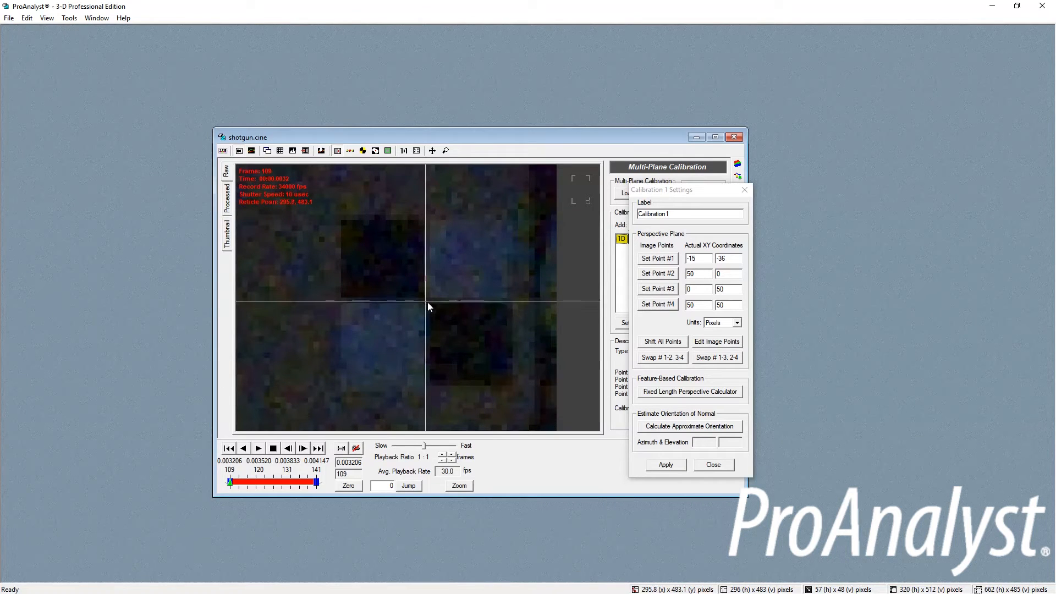
click(665, 273)
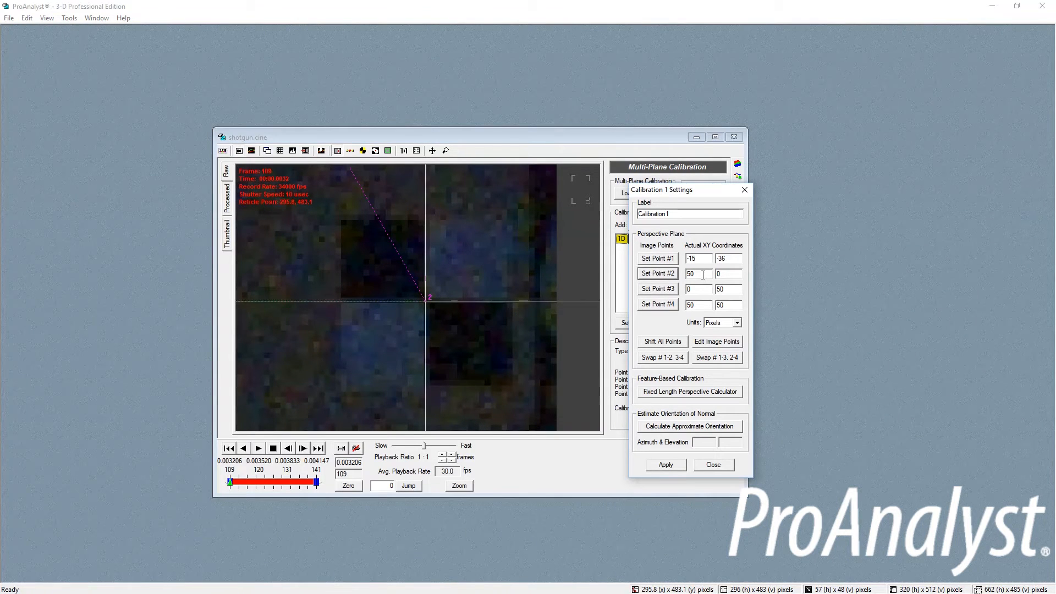
text(16)
key(Tab)
text(-36)
Set perspective point 3 at the centre of the upper-left marker with actual coordinates -15, 24.
click(292, 224)
scroll(302, 210, down, 6)
click(308, 196)
scroll(303, 188, down, 5)
click(323, 179)
scroll(324, 180, down, 2)
click(413, 212)
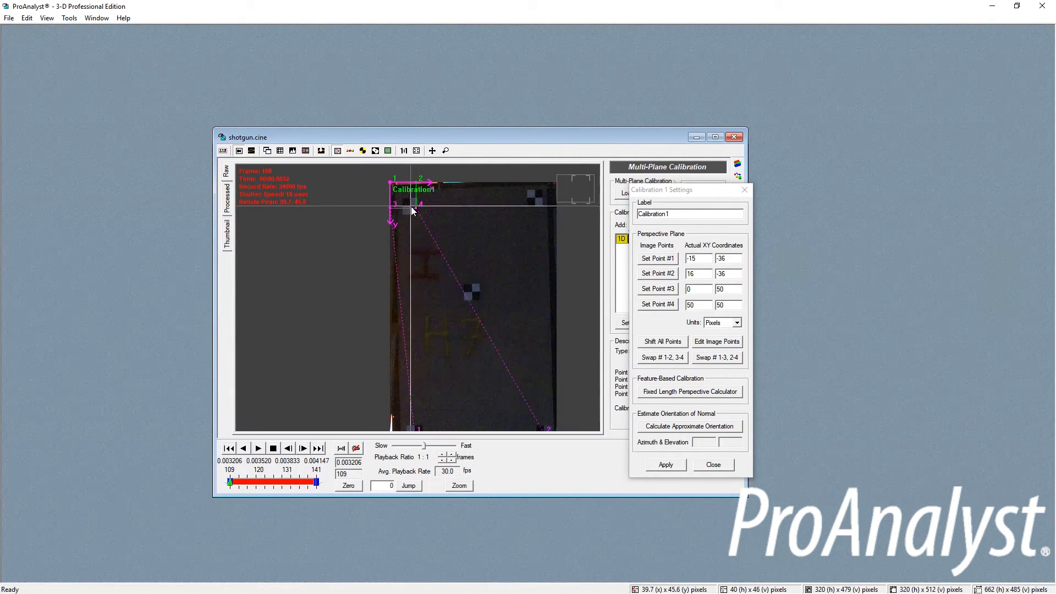
scroll(426, 212, up, 5)
click(417, 302)
scroll(425, 304, up, 2)
scroll(427, 307, up, 1)
click(418, 299)
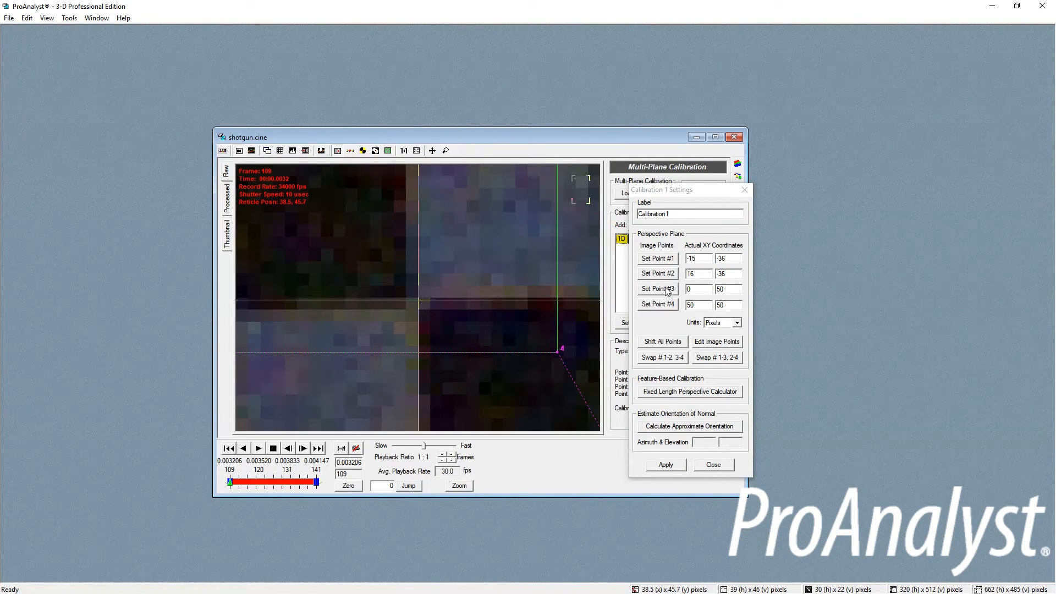
click(658, 289)
key(Tab)
text(-15)
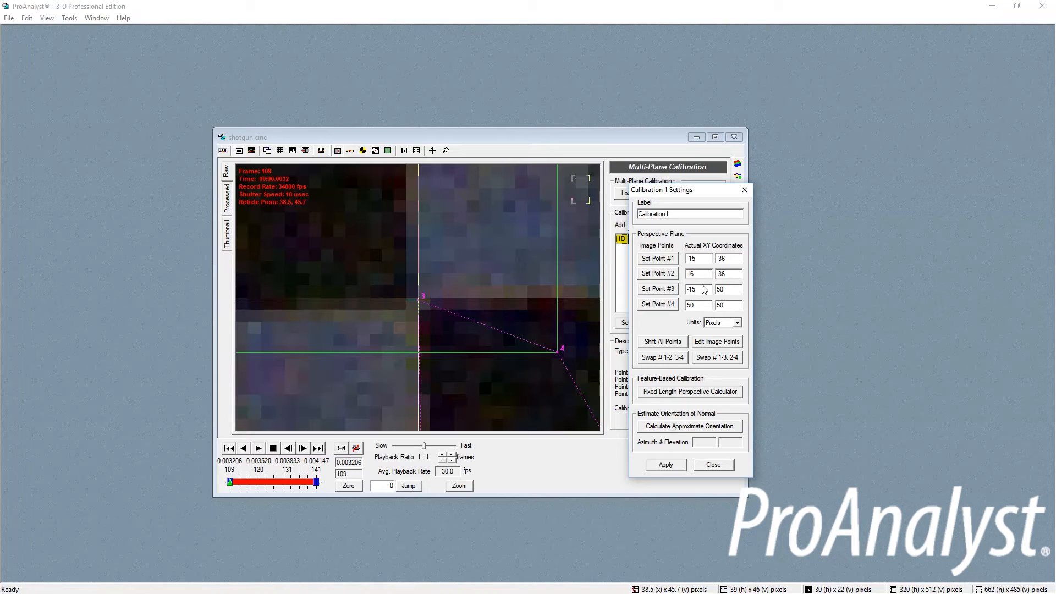
key(Tab)
text(24)
Set perspective point 4 at the centre of the upper-right marker with actual coordinates 16, 24.
click(574, 309)
scroll(581, 303, down, 3)
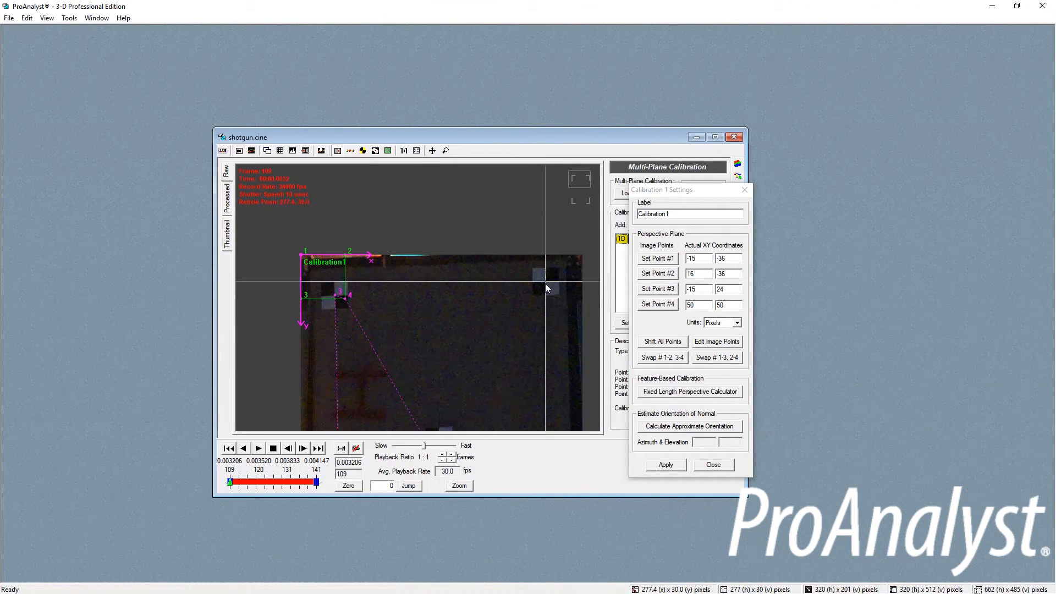
scroll(546, 283, up, 3)
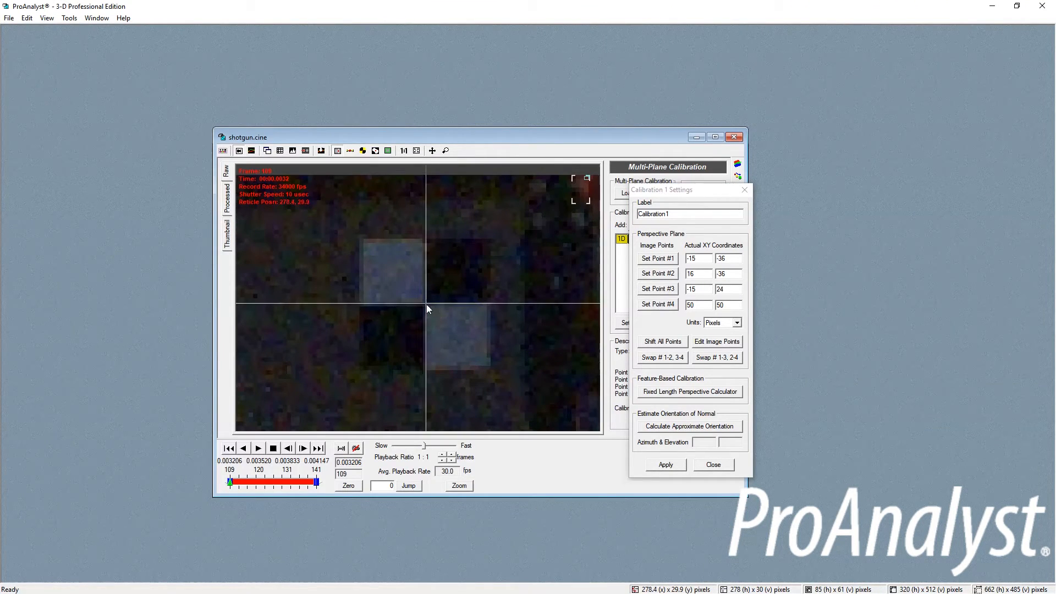
click(655, 306)
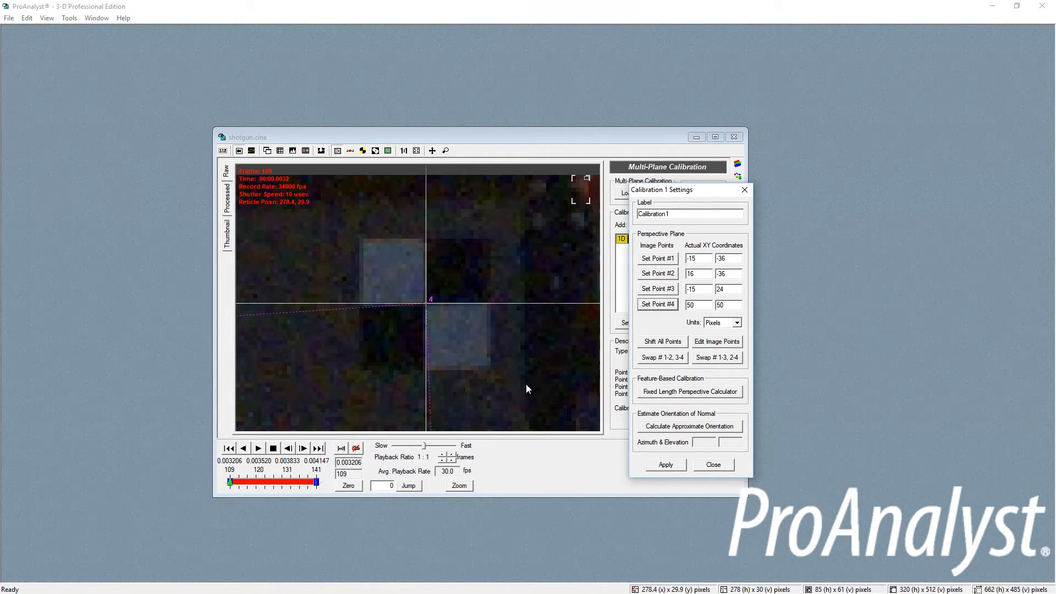
double_click(700, 304)
text(16)
click(721, 305)
text(24)
Set the calibration units to inches and apply the perspective calibration.
click(723, 324)
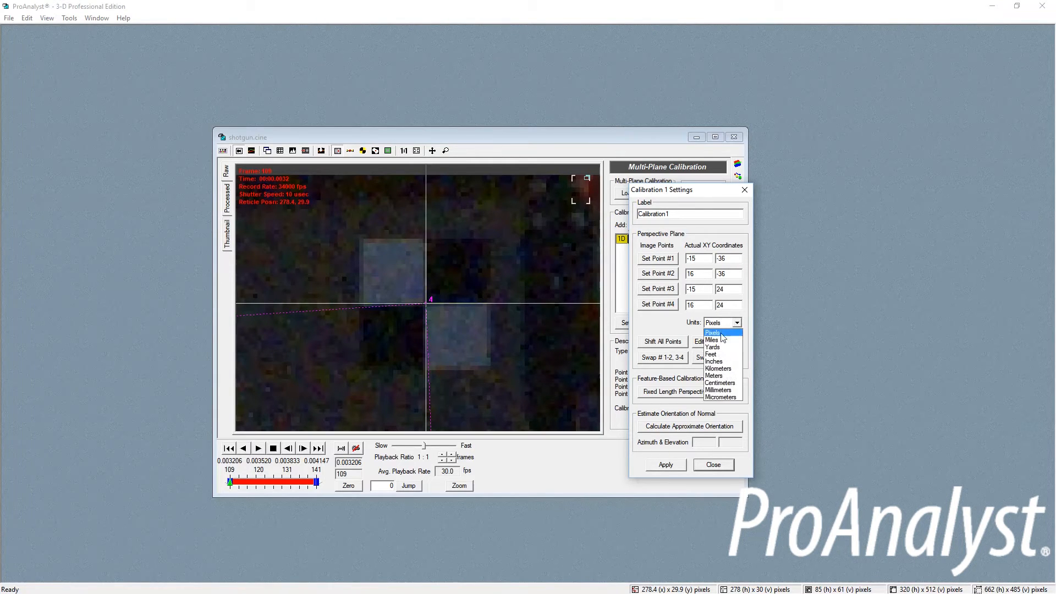
click(714, 362)
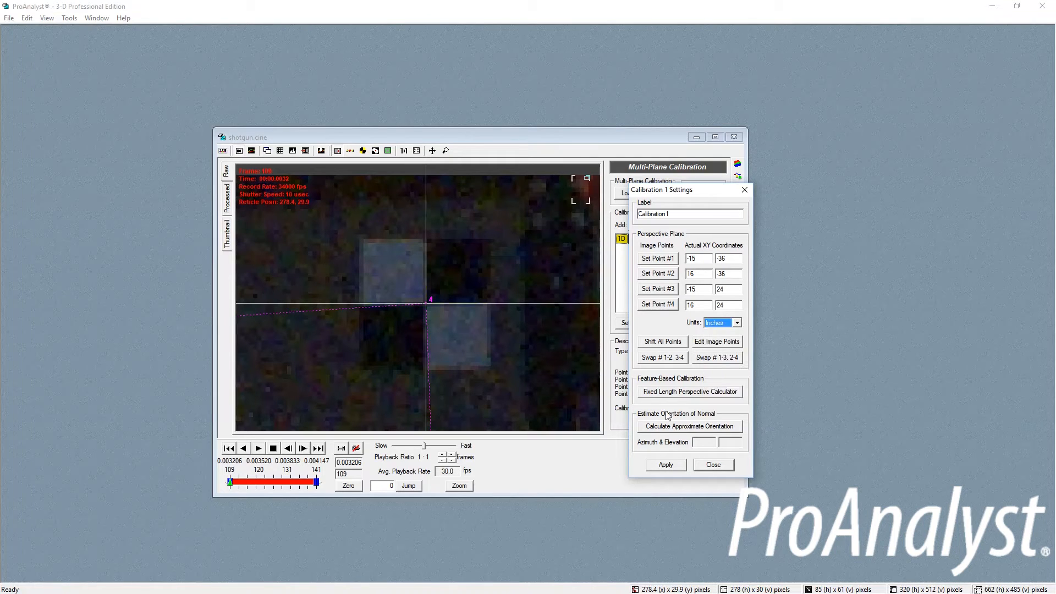
click(665, 466)
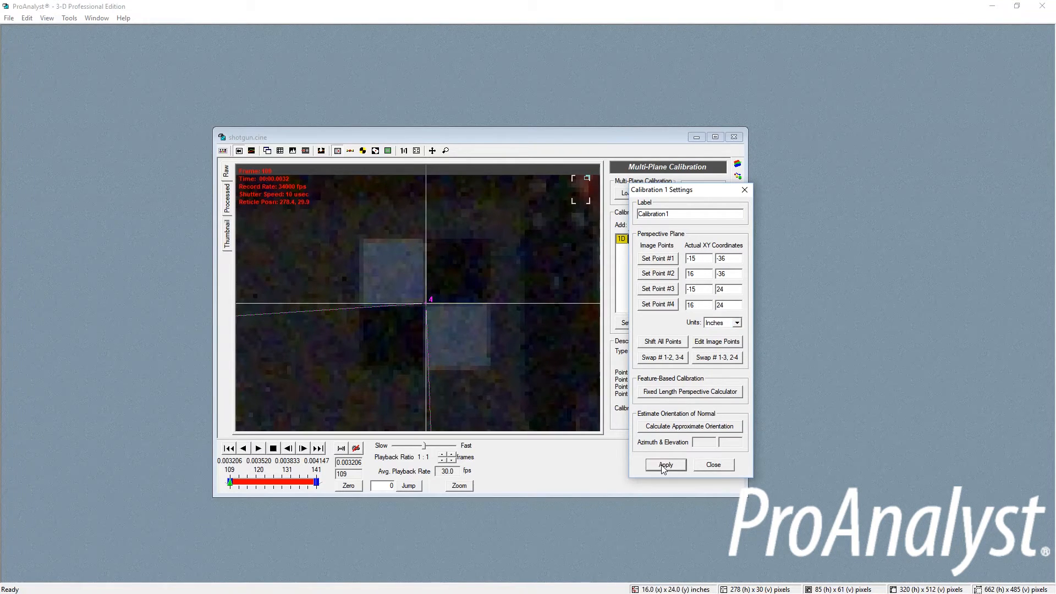
Check the calibrated coordinates with the reticle at the centre marker, along the X axis and along the plane's edges, closing the calibration settings.
click(296, 362)
scroll(295, 362, down, 5)
click(320, 394)
scroll(337, 414, down, 4)
click(423, 317)
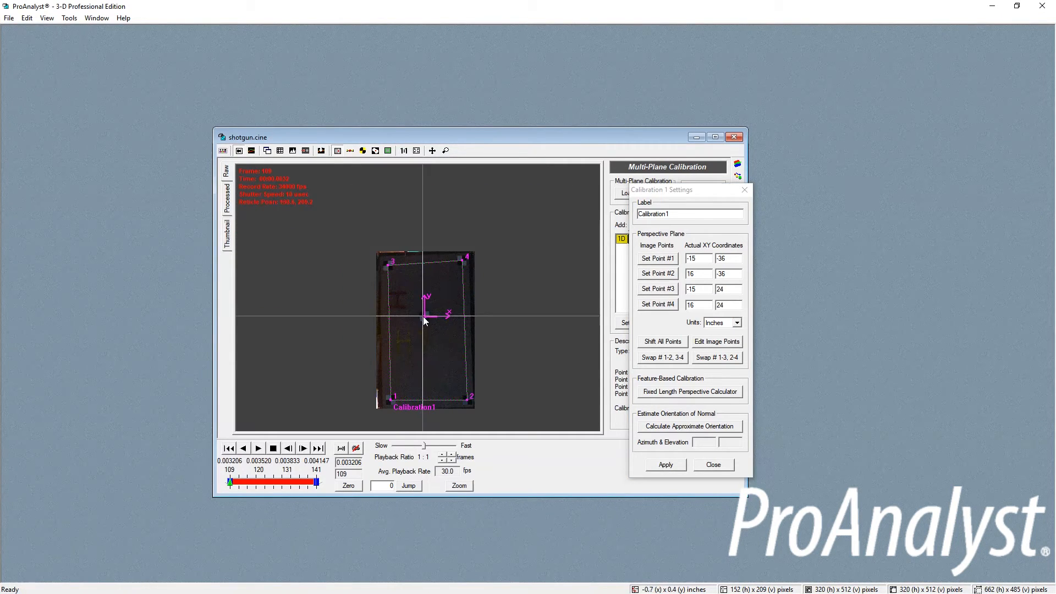
scroll(424, 317, up, 3)
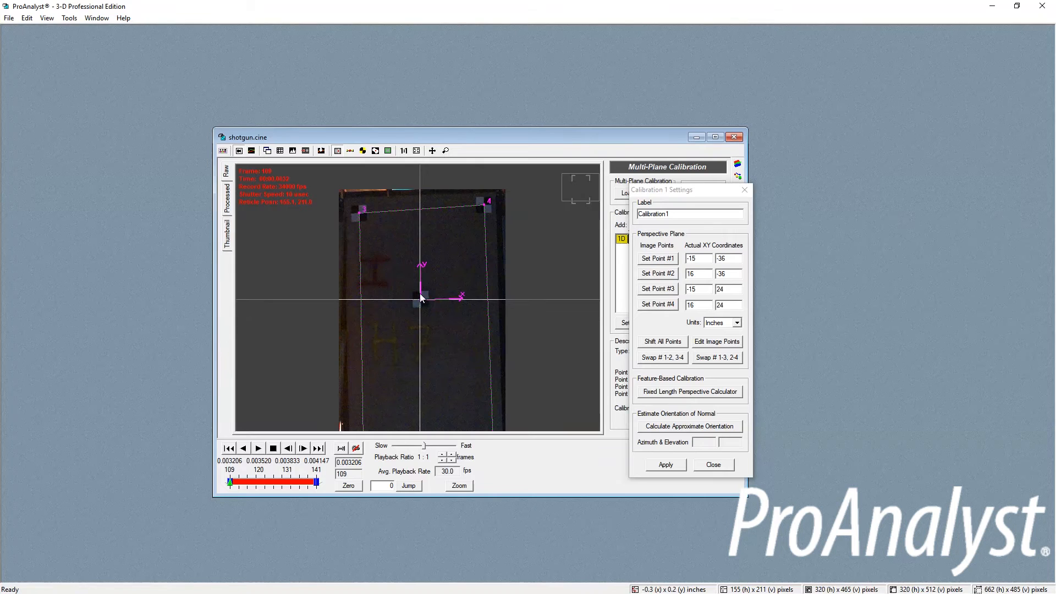
click(417, 296)
drag(417, 297, 465, 300)
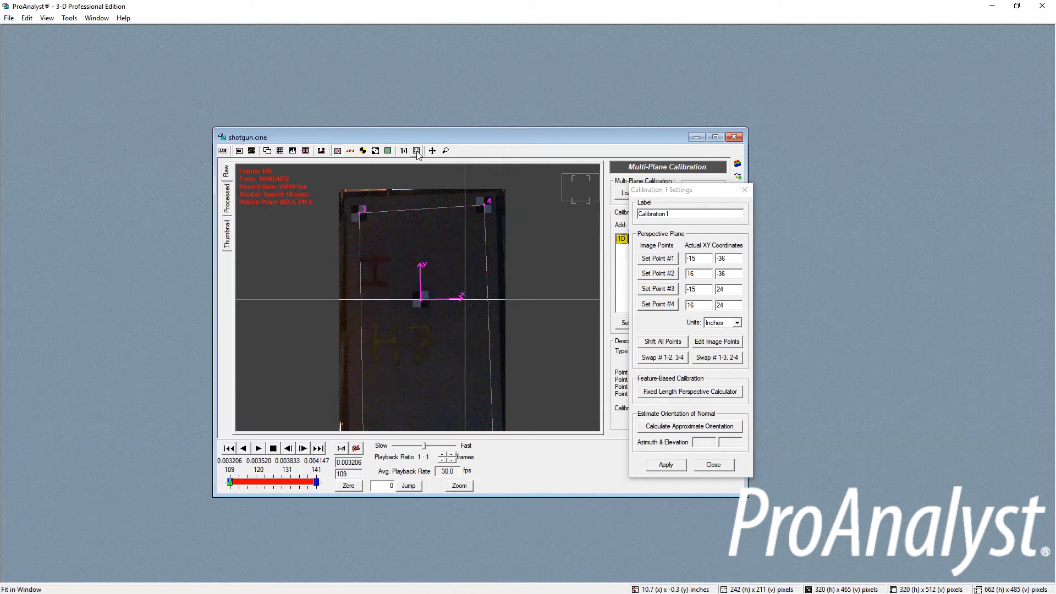
click(416, 150)
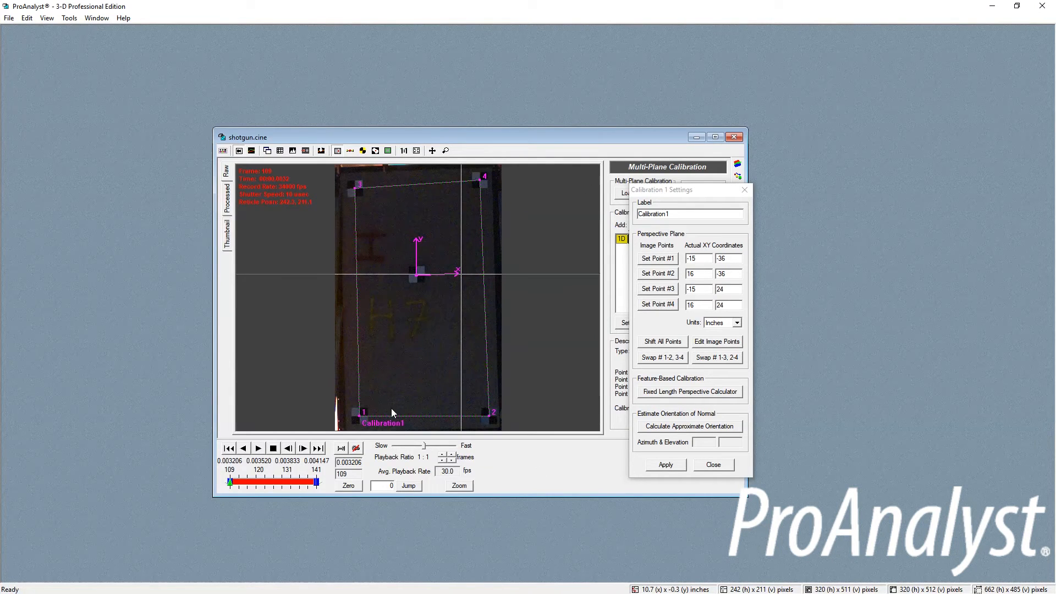
drag(392, 412, 486, 416)
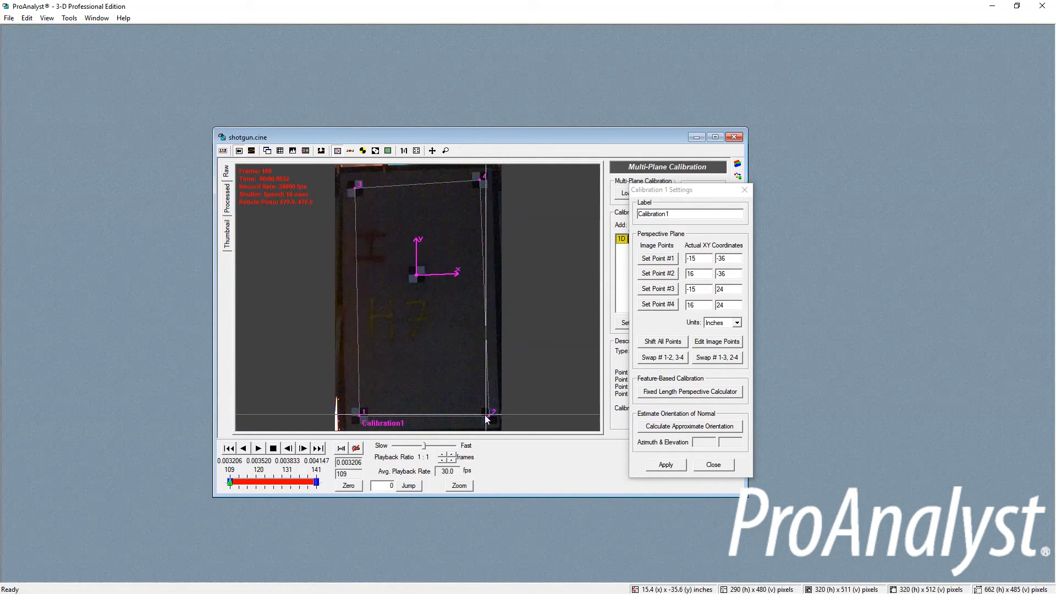
click(713, 464)
drag(337, 407, 352, 183)
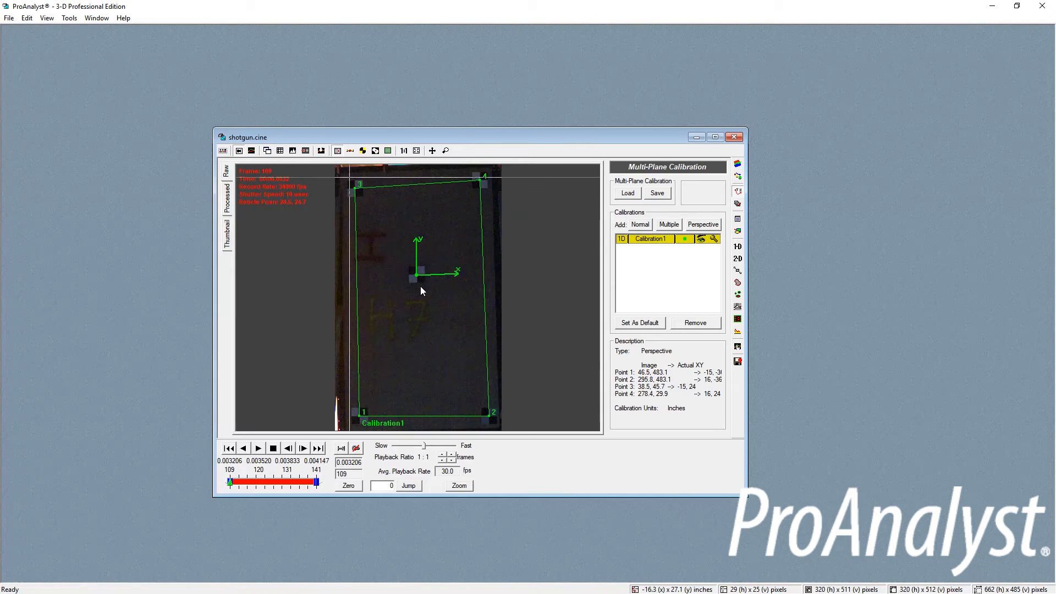
Check the calibrated coordinates a little below the centre marker with the reticle.
click(419, 306)
drag(418, 307, 420, 301)
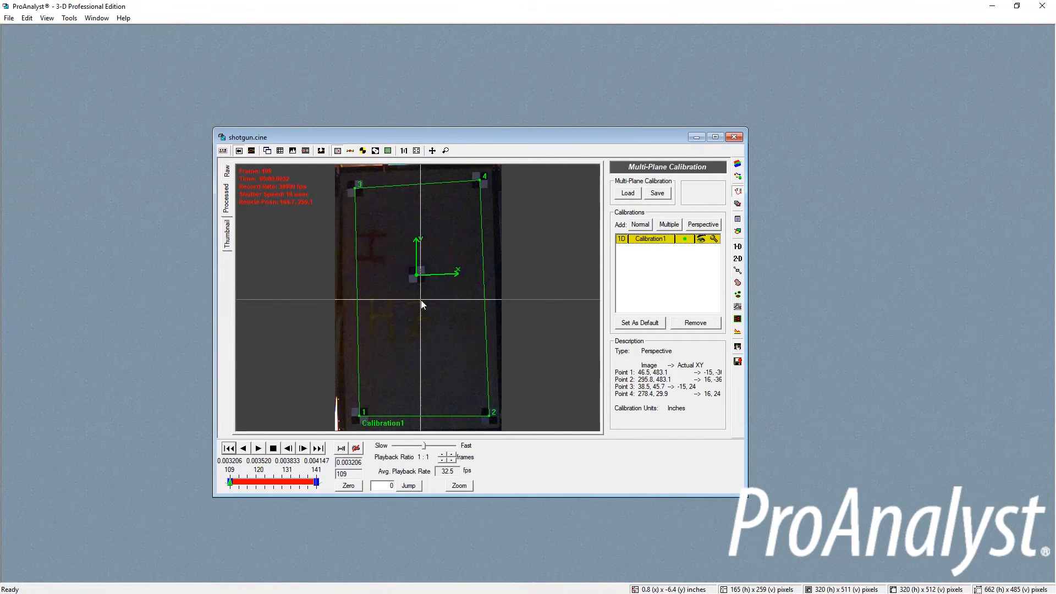
Raise the RGB contrast of the colour image to its maximum and replay the clip to check the pellets.
click(739, 165)
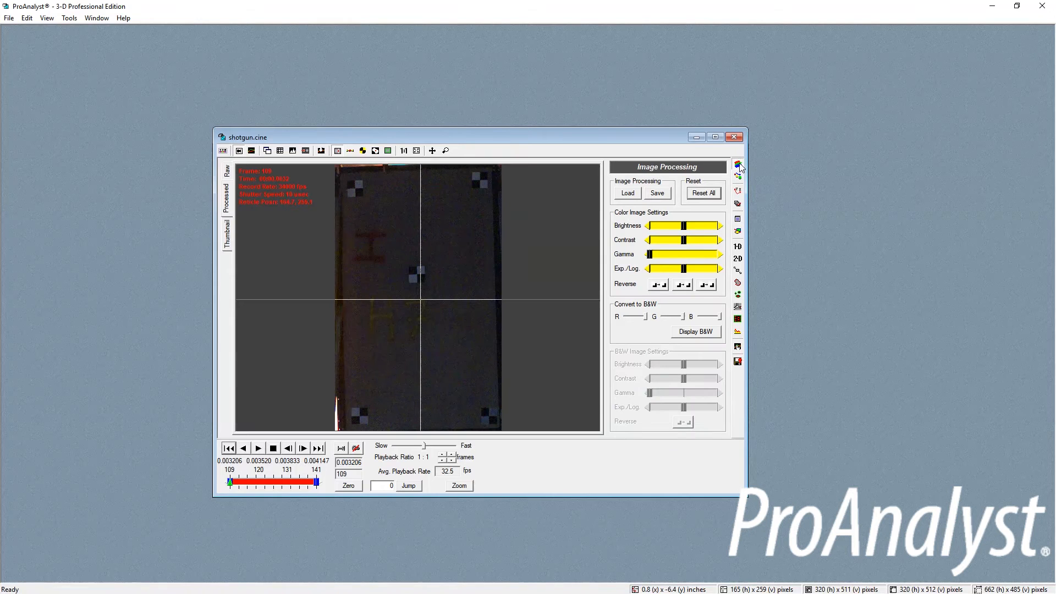
click(259, 449)
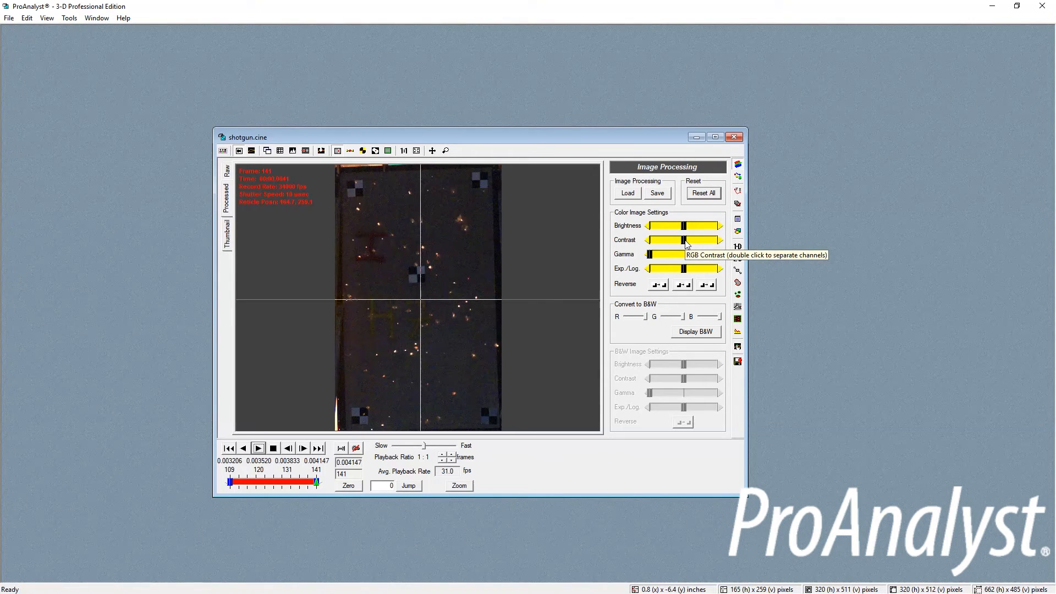
drag(685, 241, 725, 246)
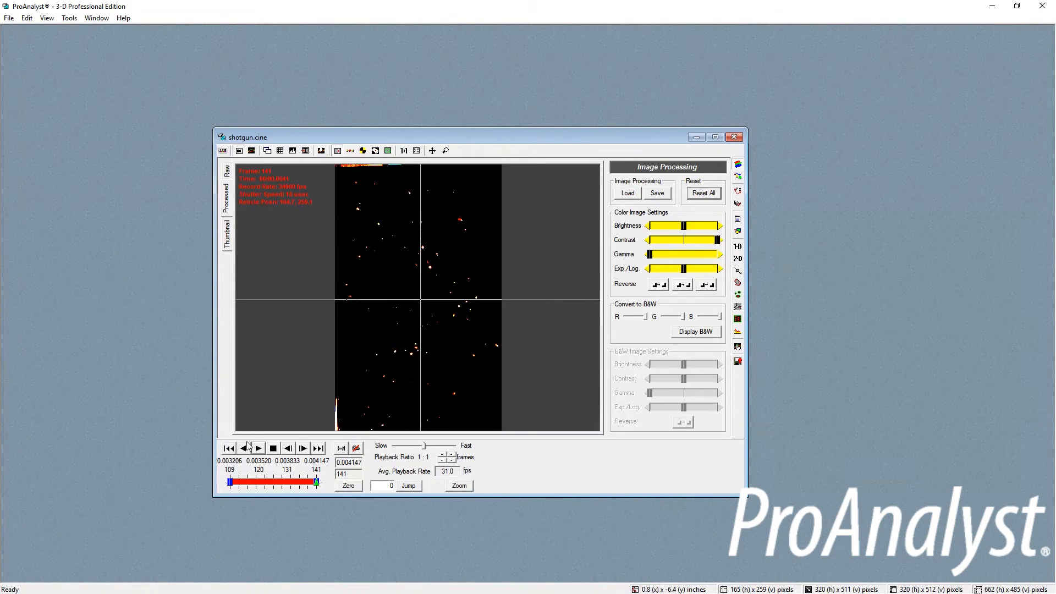
click(229, 448)
click(258, 449)
click(258, 449)
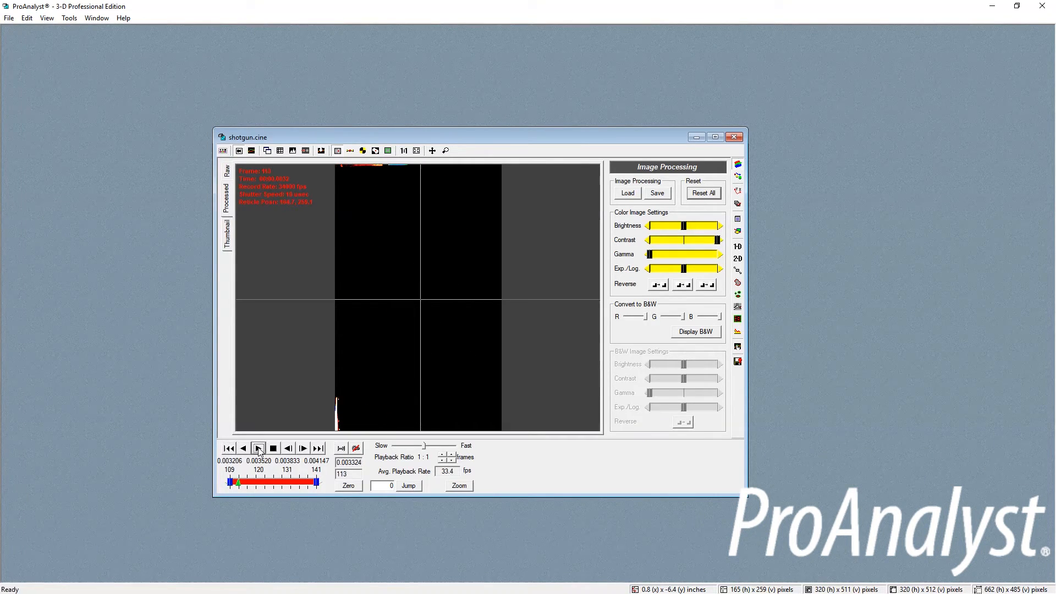
click(229, 449)
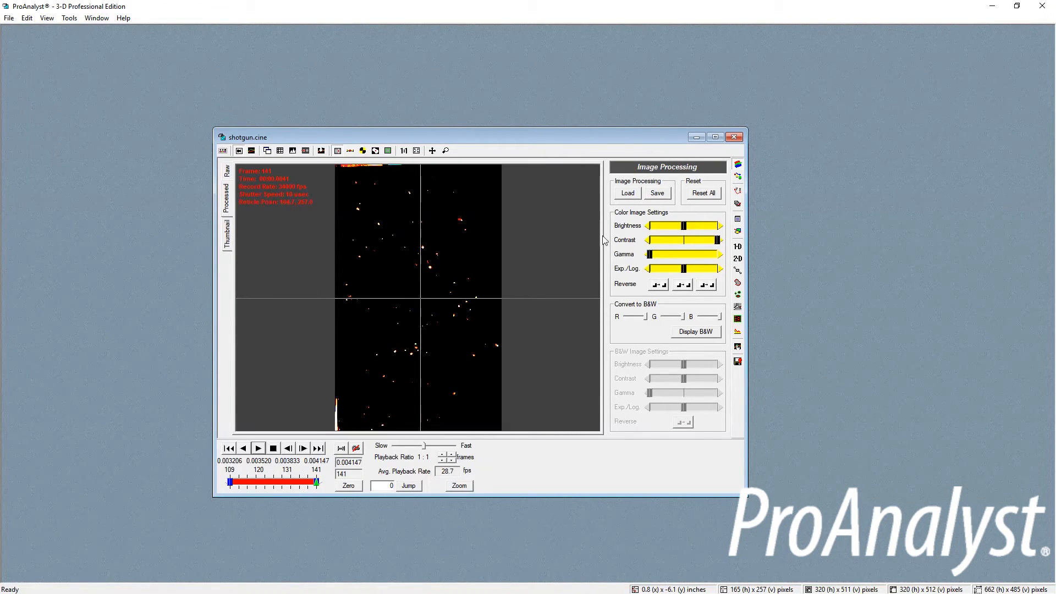
Add the Common filter Threshold (Binary) to the video and play the clip to check it.
click(737, 178)
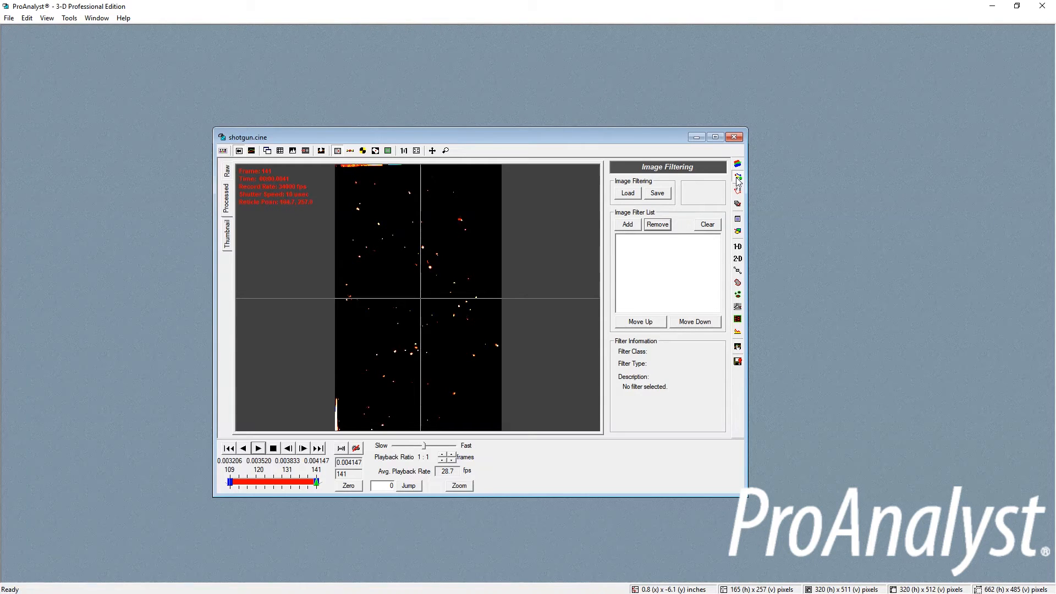
click(626, 226)
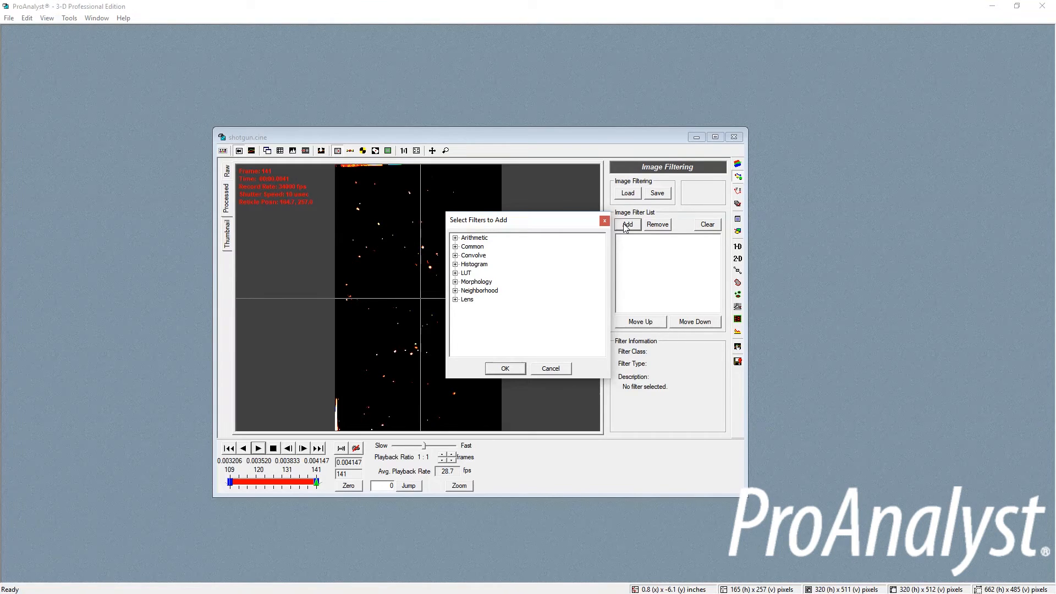
click(455, 248)
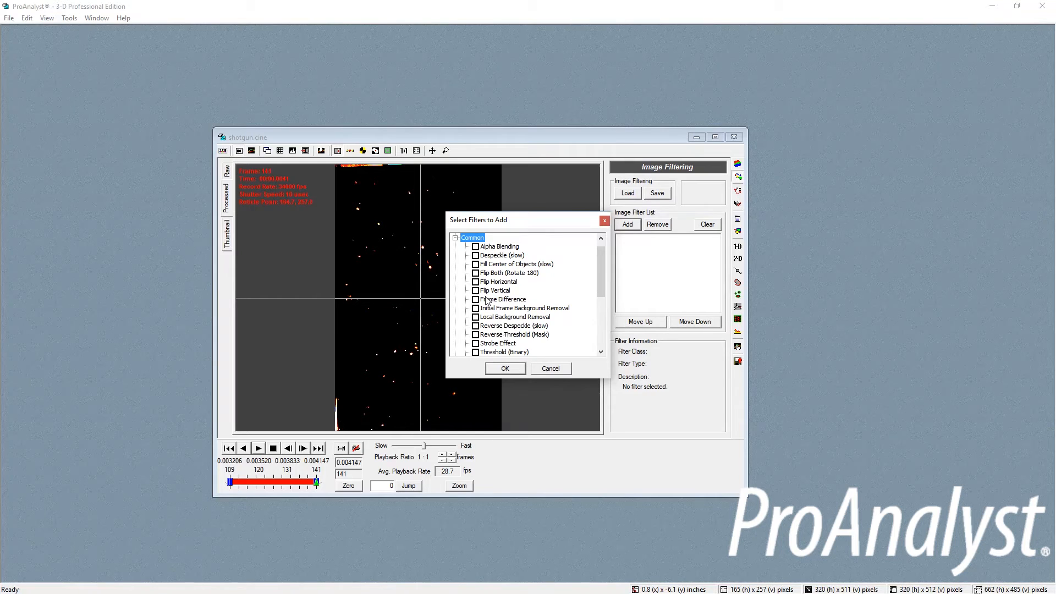
click(476, 353)
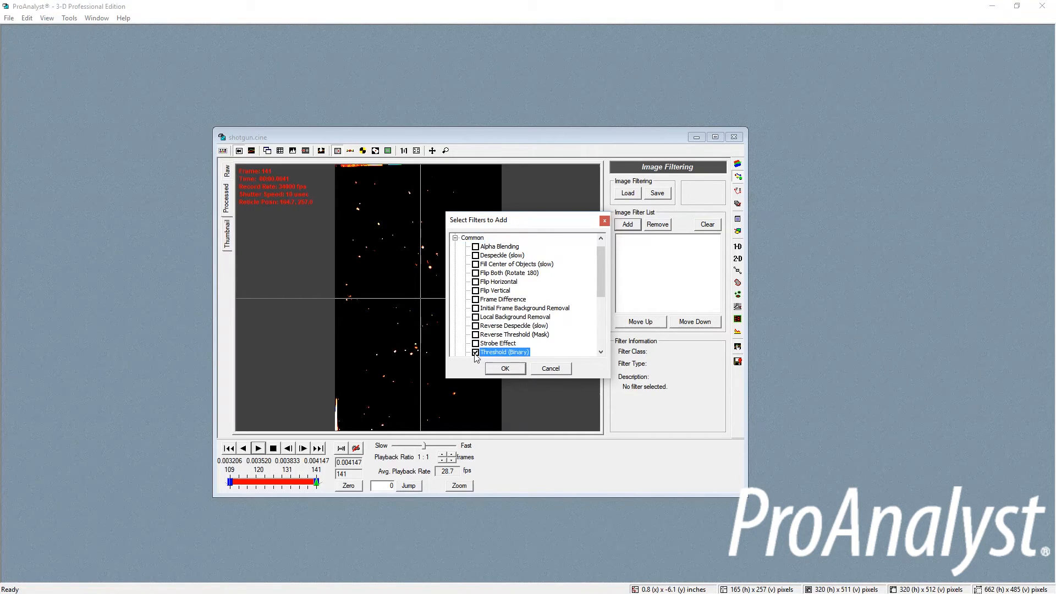
click(505, 369)
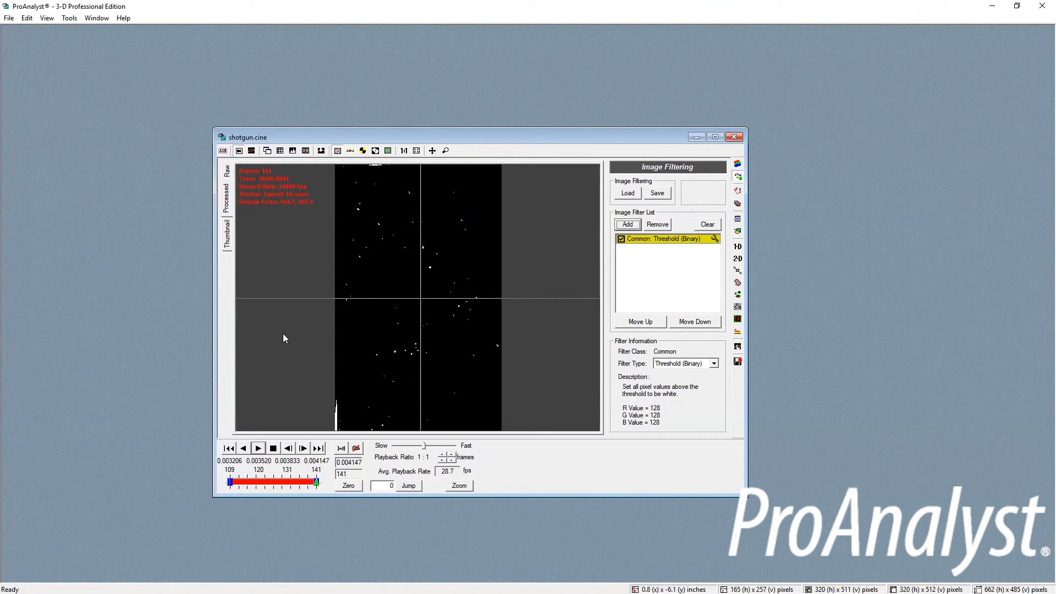
click(258, 449)
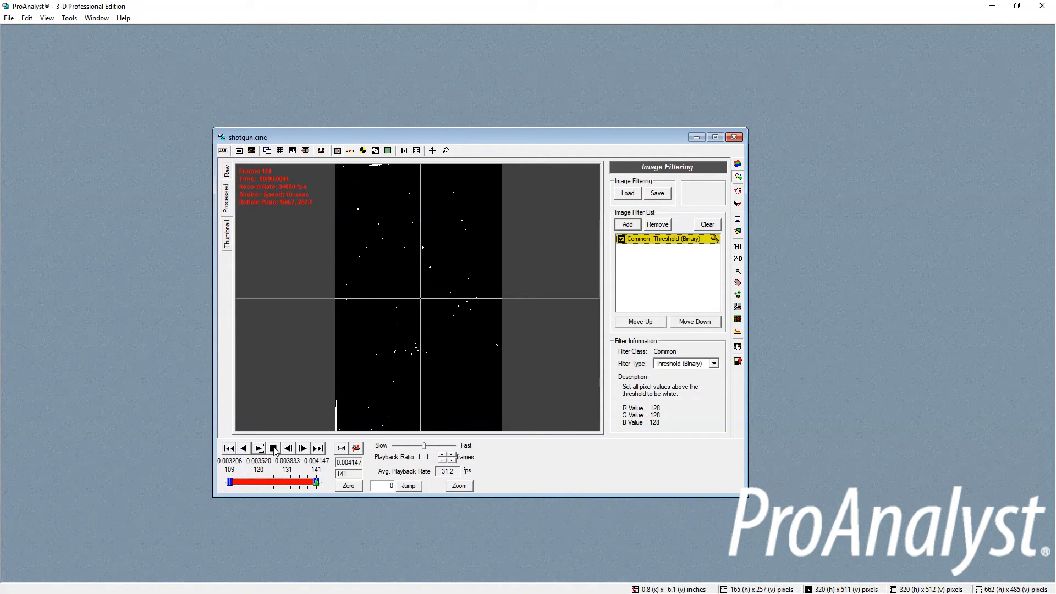
click(273, 448)
Set the Threshold (Binary) filter's R, G and B values to 1 and apply them.
click(714, 240)
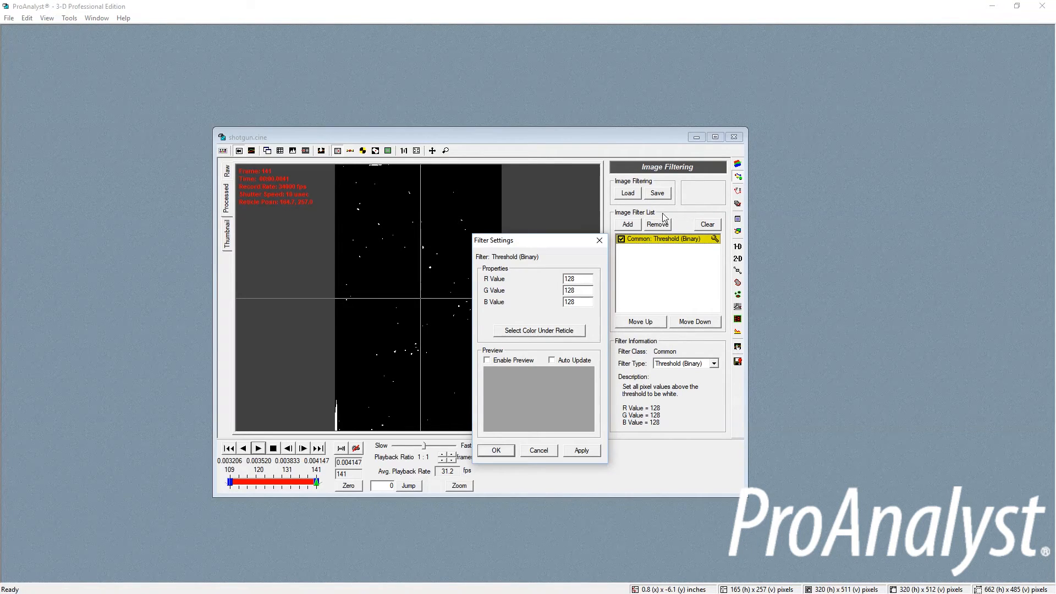
double_click(570, 279)
text(1)
key(Tab)
text(1)
key(Tab)
text(1)
click(582, 453)
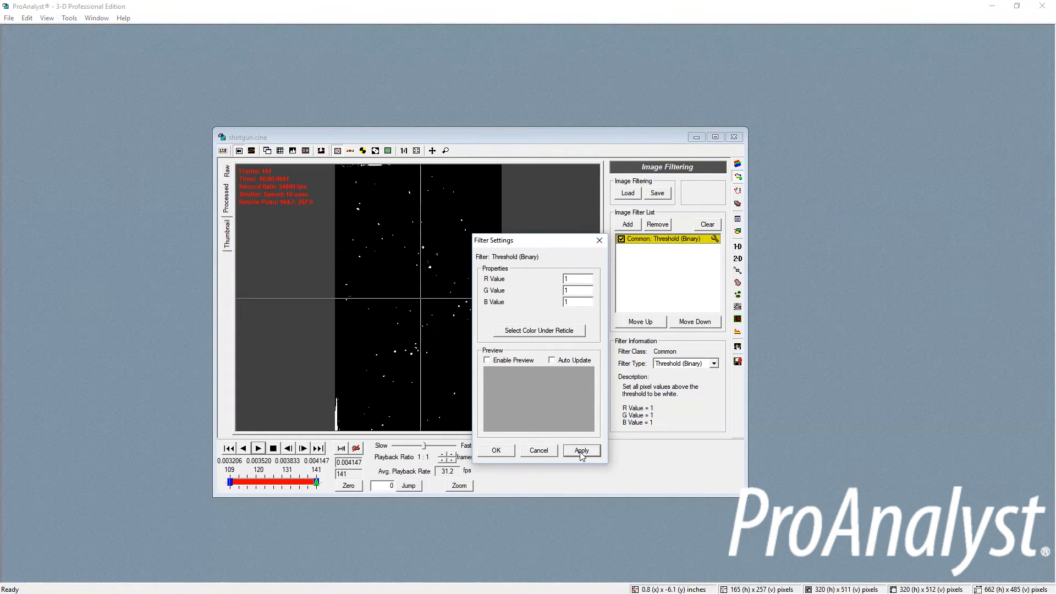
click(496, 452)
Replay the thresholded clip several times from its first frame to check the pellets, ending back at the first frame.
click(229, 448)
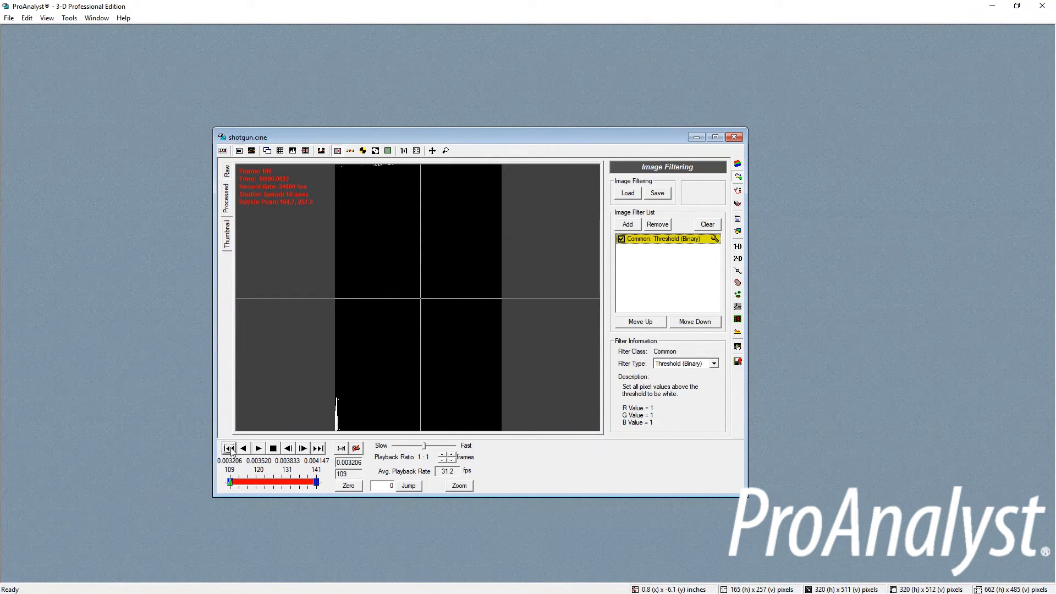
click(258, 448)
click(229, 448)
click(259, 448)
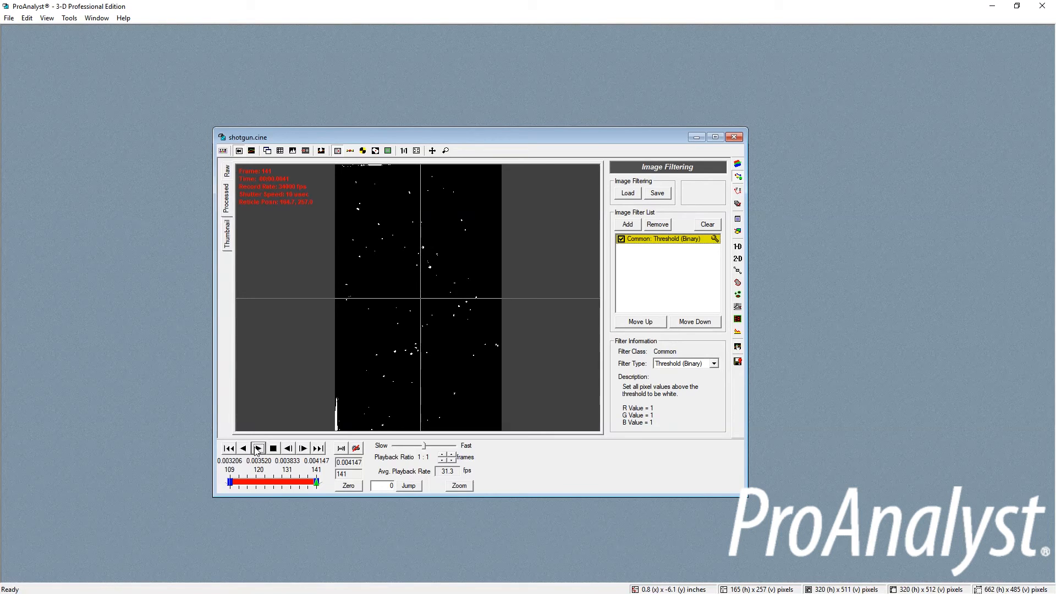
click(230, 449)
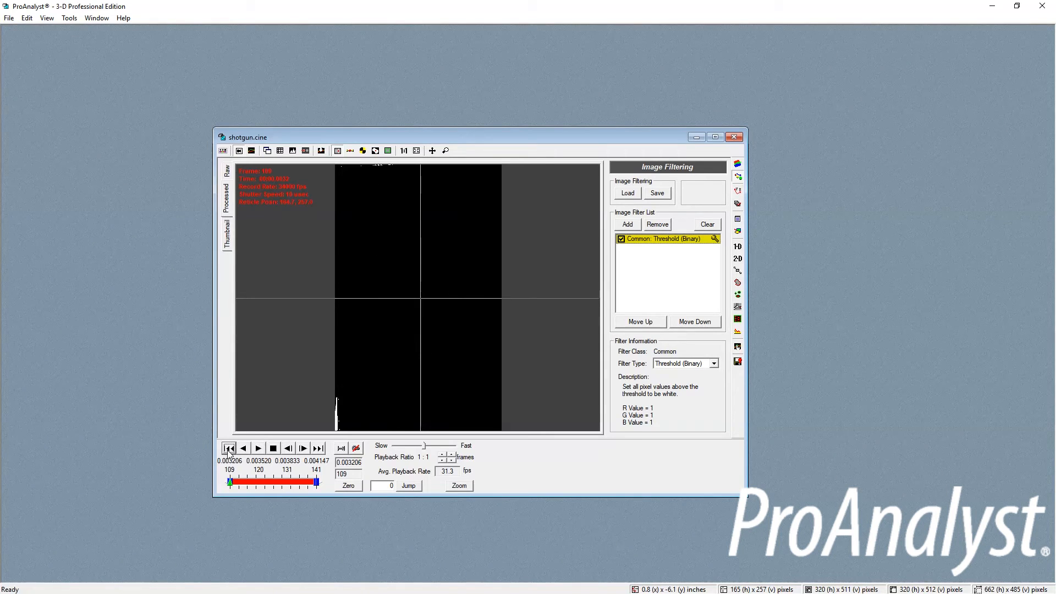
click(258, 449)
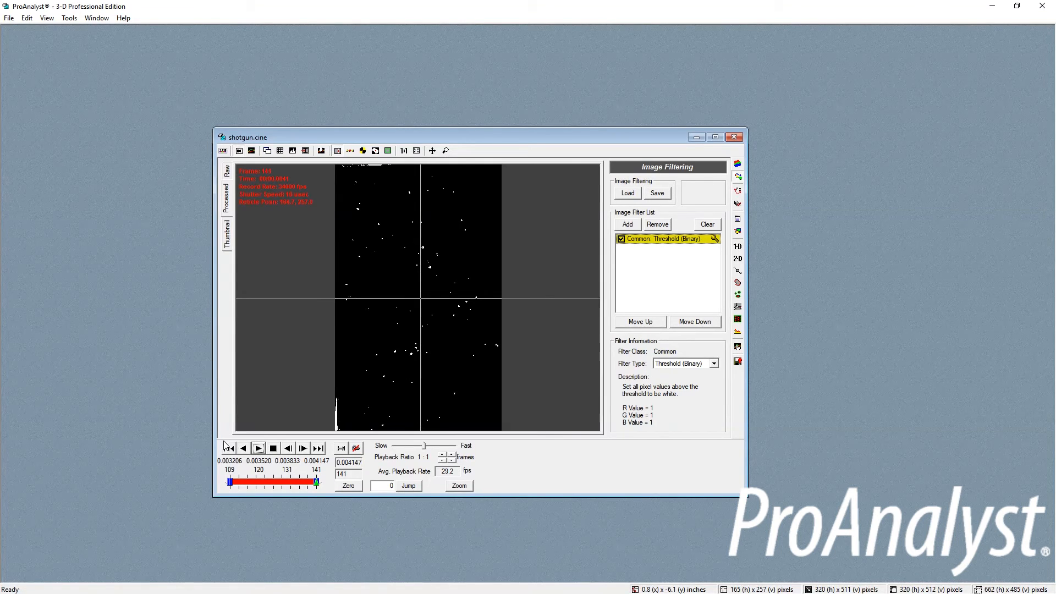
click(229, 449)
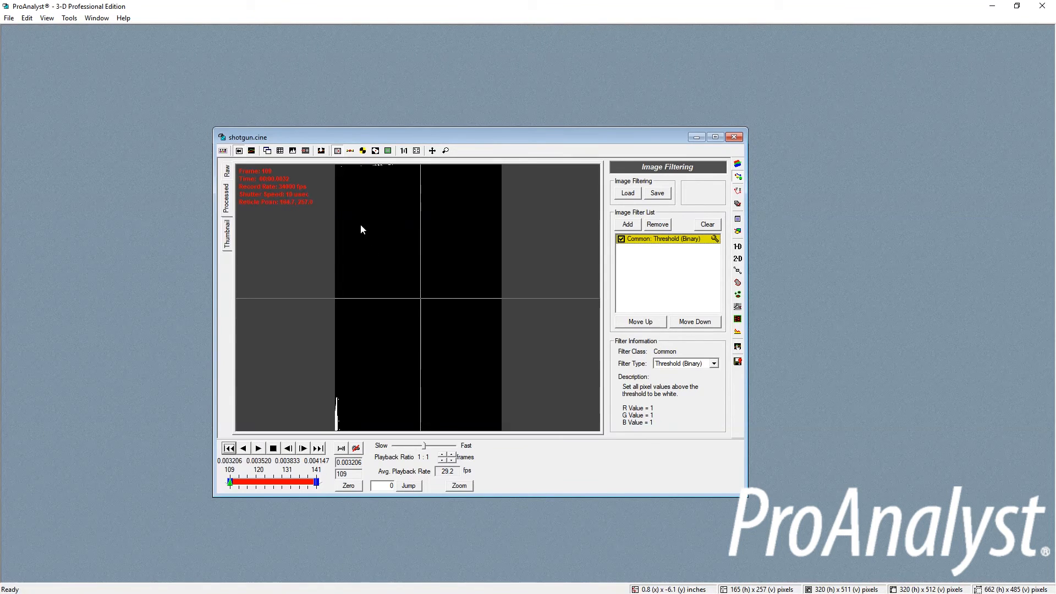
Add the Common filter Strobe Effect after the threshold and play the clip through it.
click(627, 226)
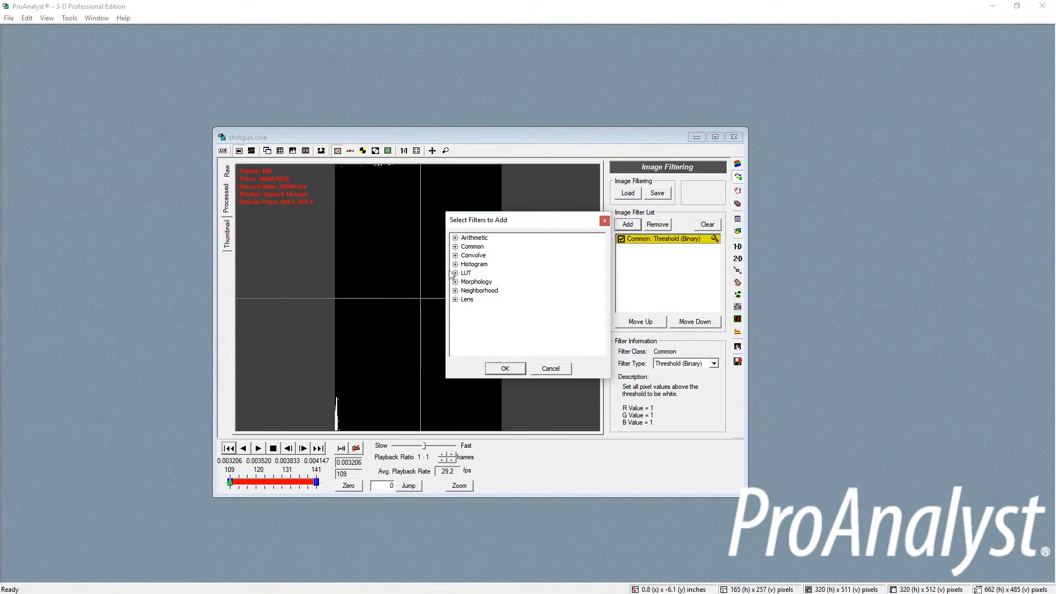
click(456, 247)
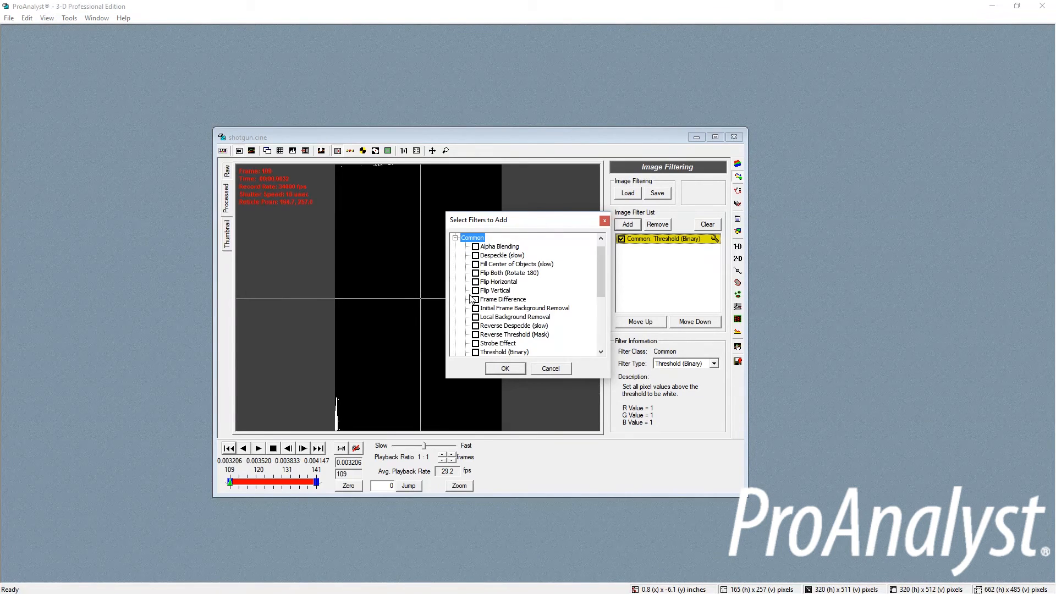
click(475, 344)
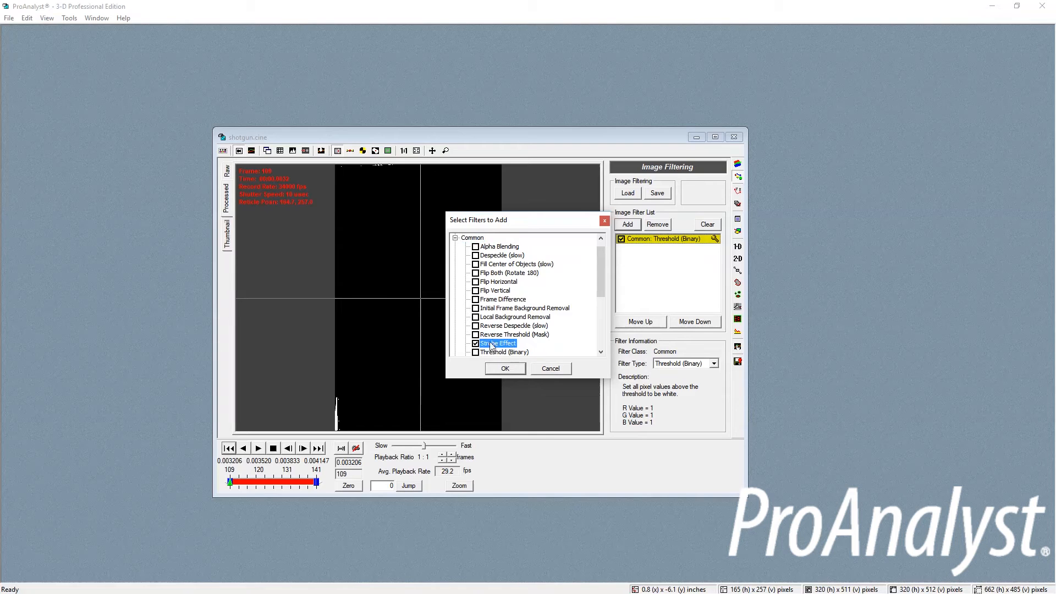
click(498, 371)
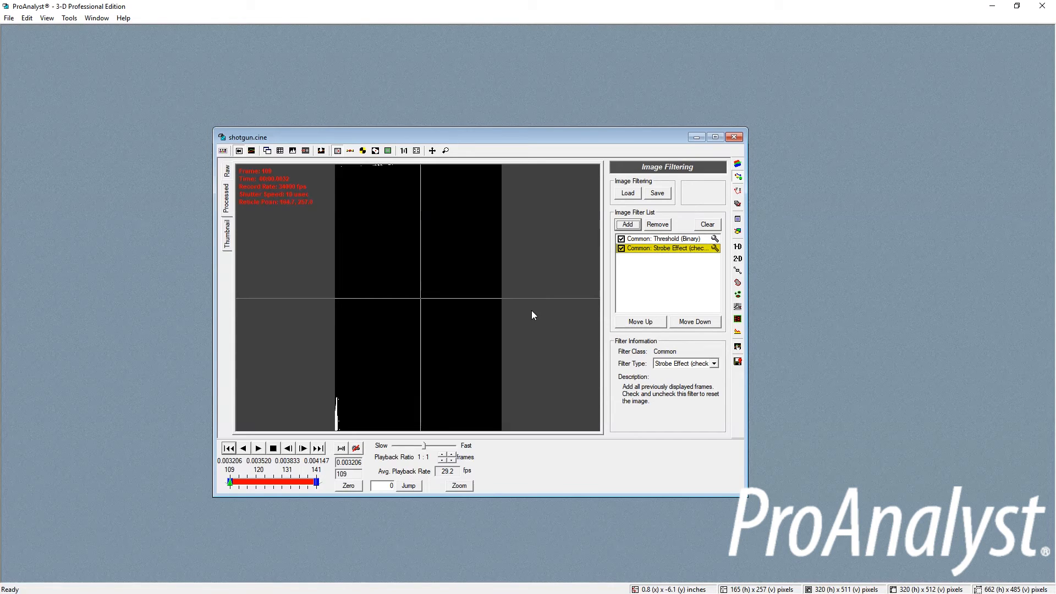
click(258, 449)
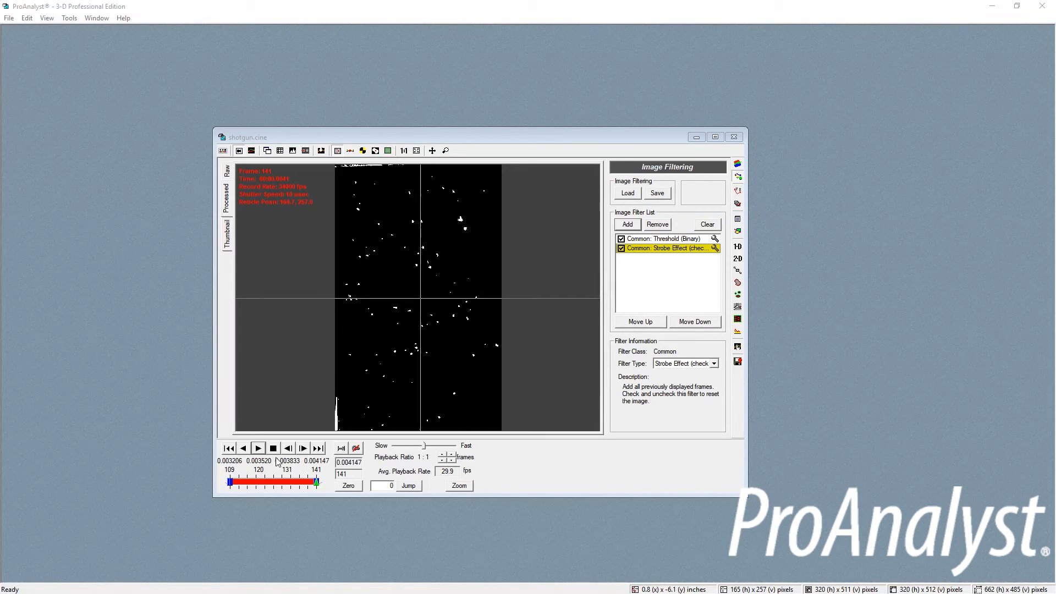
Return to the first frame and reset the accumulated strobe image by switching the Strobe Effect filter off and on.
click(229, 449)
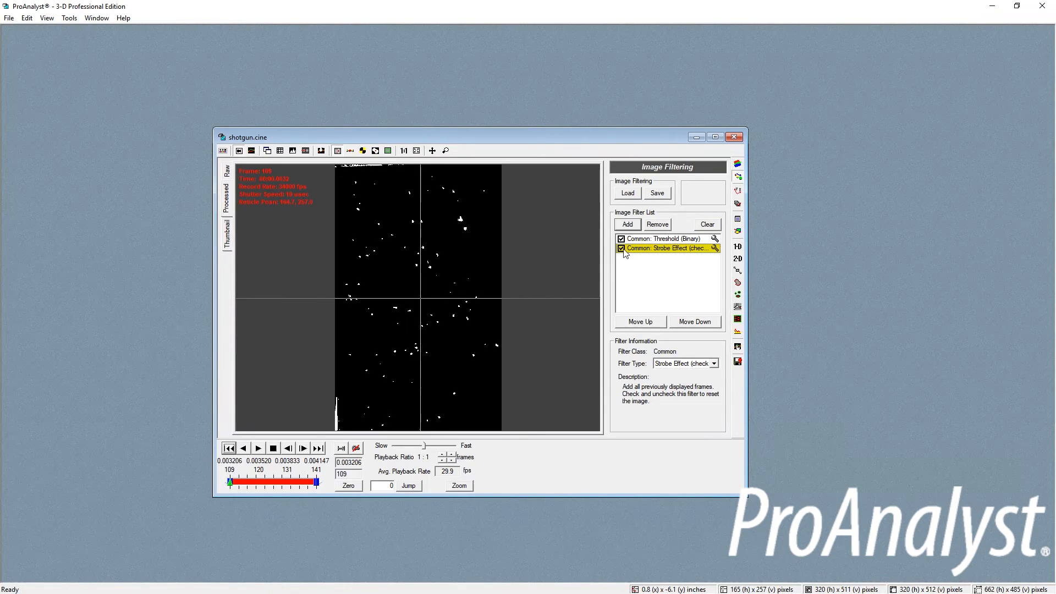
click(621, 249)
click(622, 249)
Enable particle tracking and set a rectangular region of interest just inside the dark panel's edges, excluding the bright lower-left and upper edge areas.
click(738, 296)
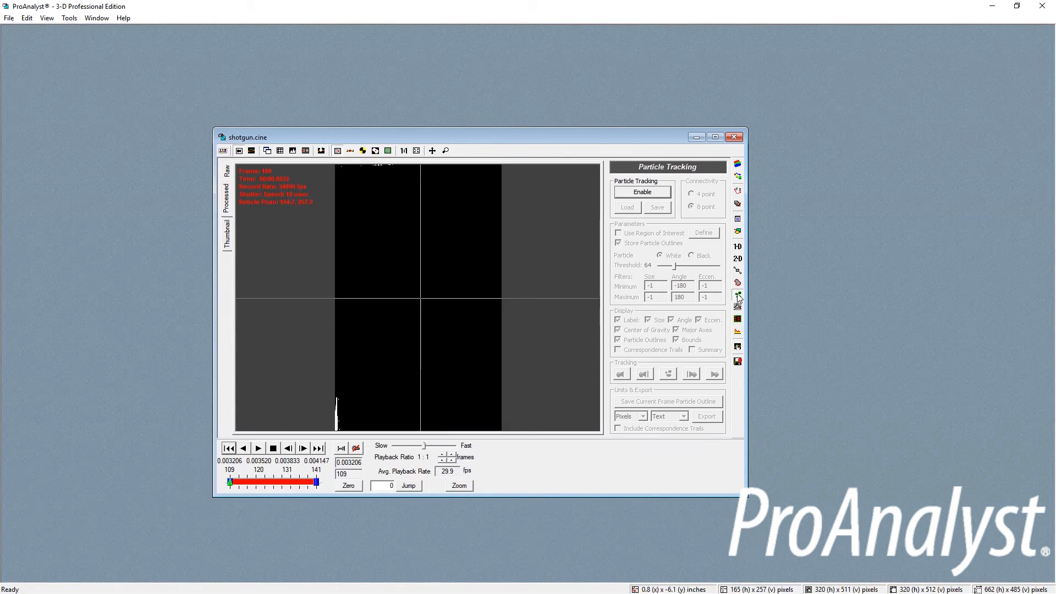
click(642, 192)
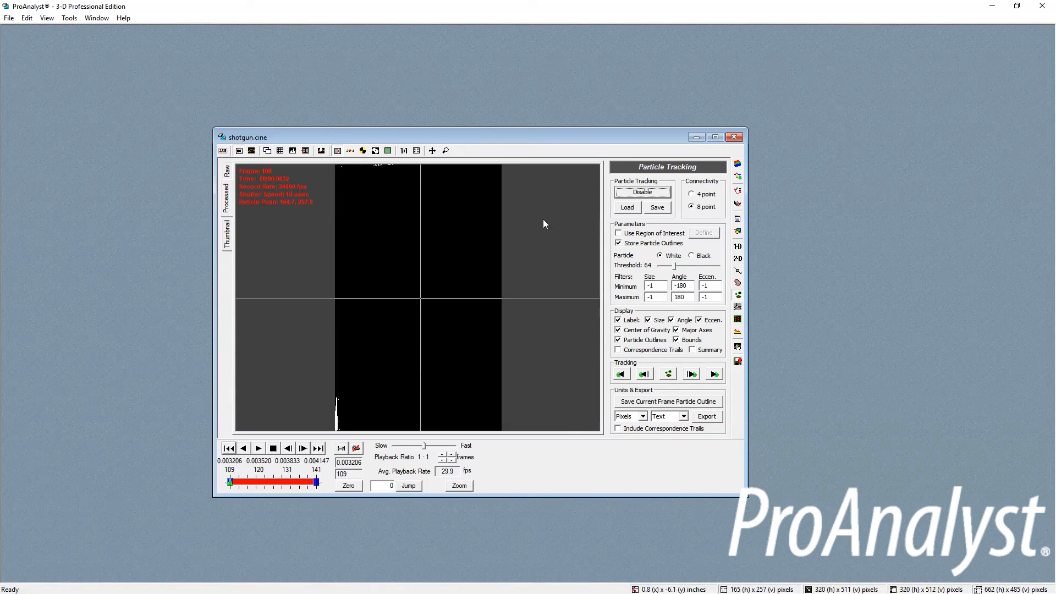
click(618, 233)
click(704, 232)
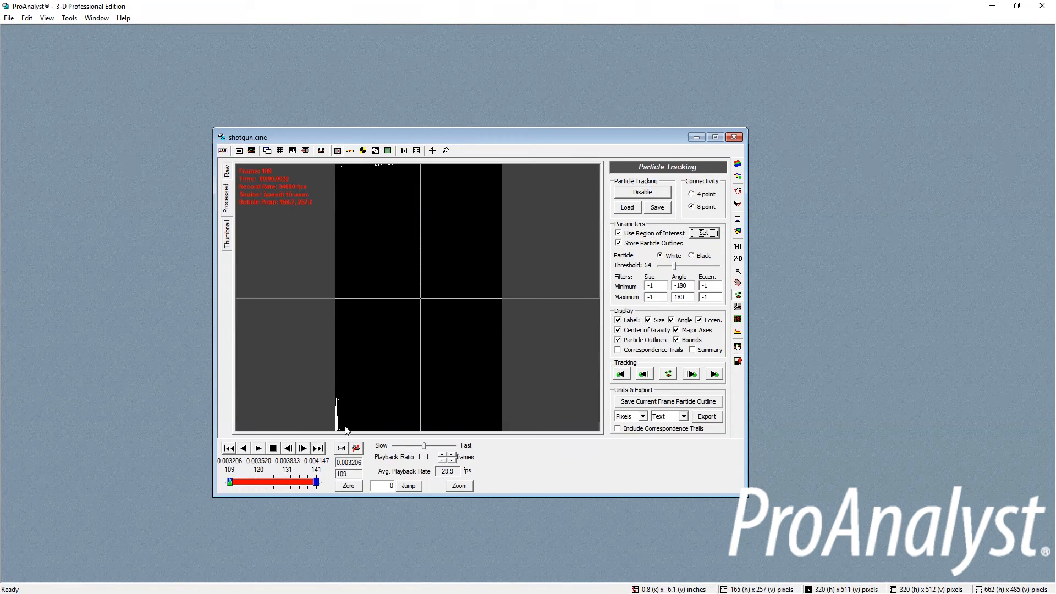
drag(345, 428, 495, 171)
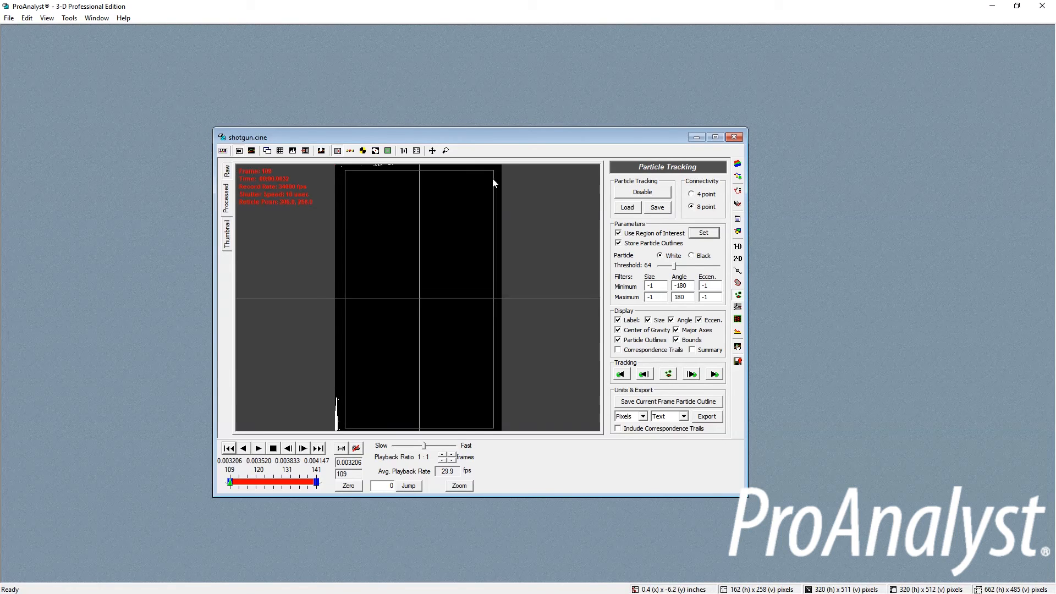
click(704, 233)
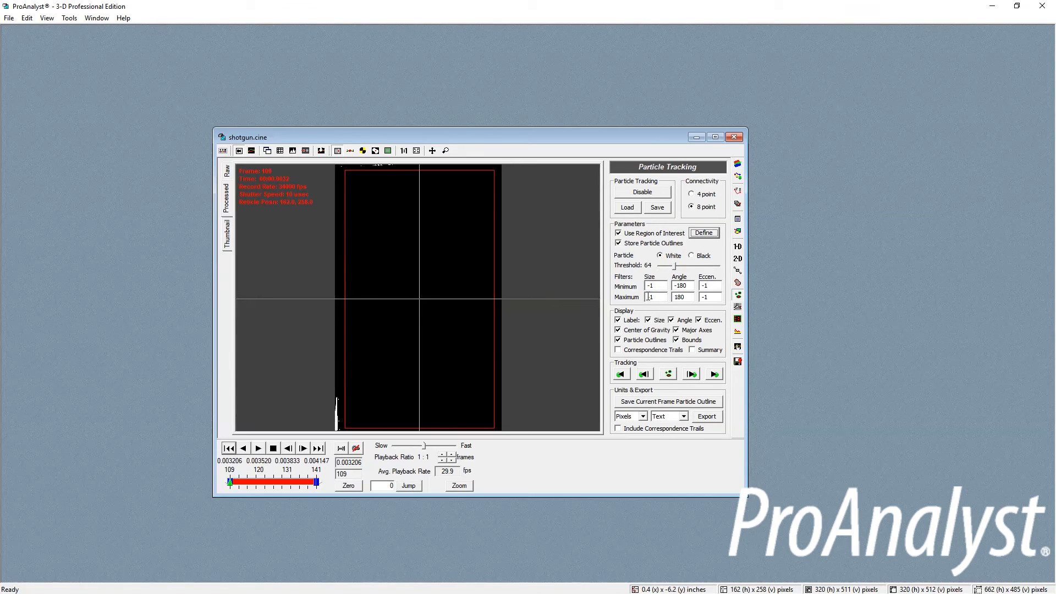
Track the particles forward through the whole clip and inspect the labelled particles around the centre up close.
click(714, 375)
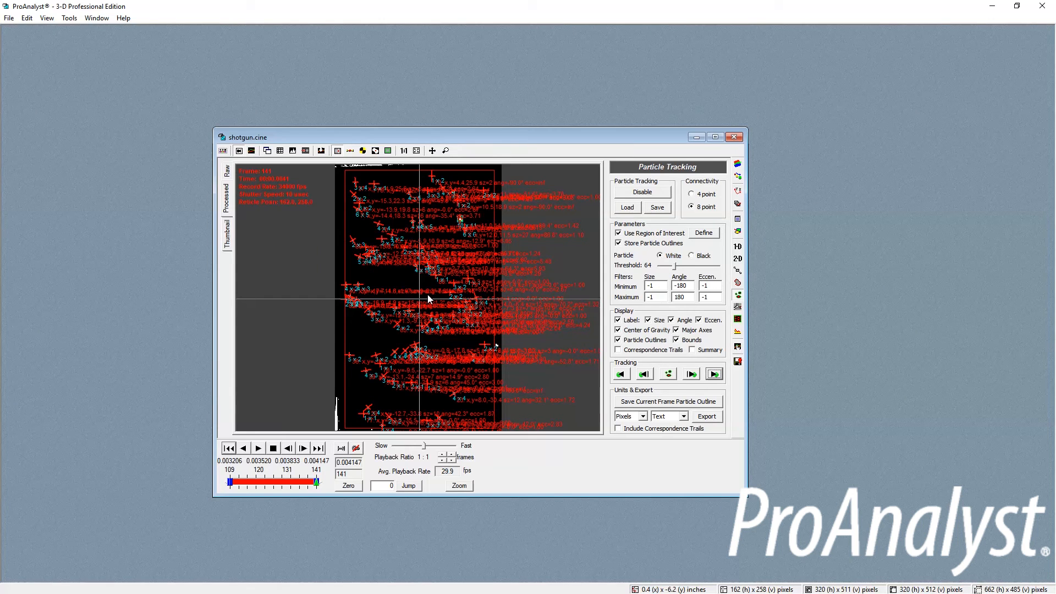
click(421, 270)
scroll(423, 272, up, 5)
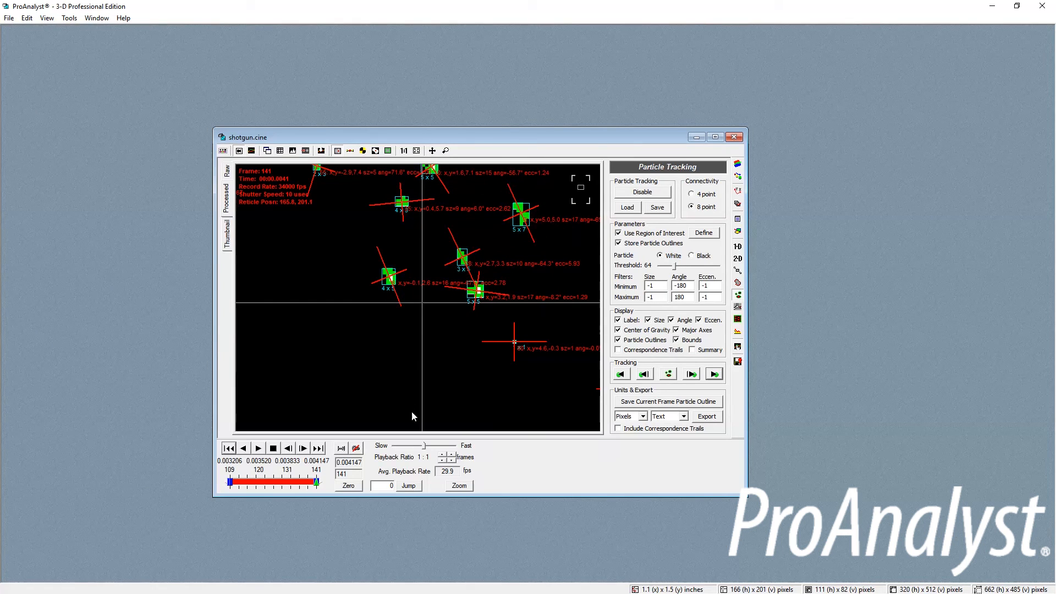
scroll(411, 372, down, 3)
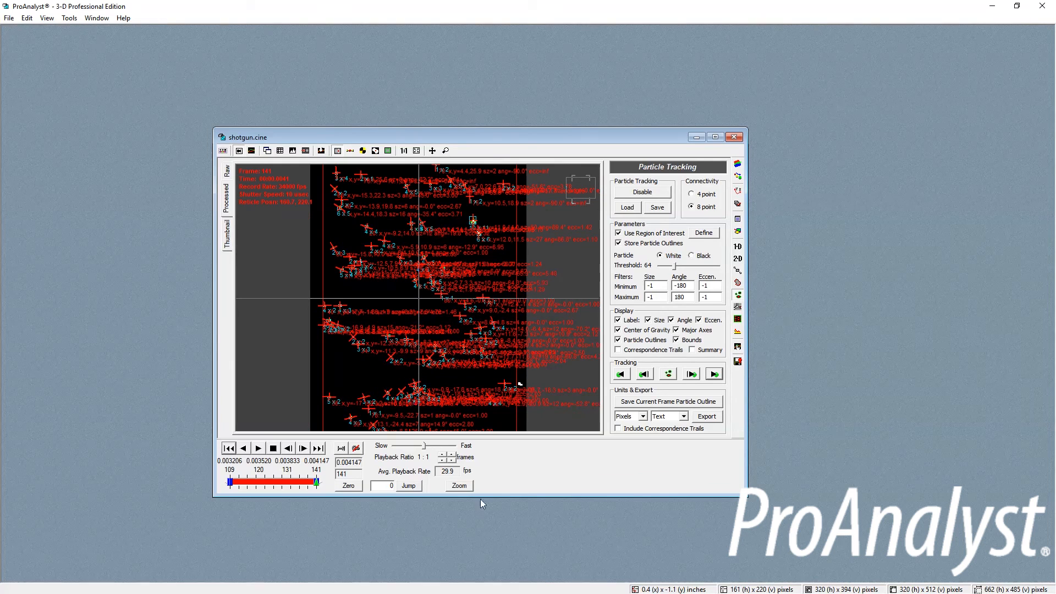
Review the available export formats for the particle data, keeping Text.
click(684, 417)
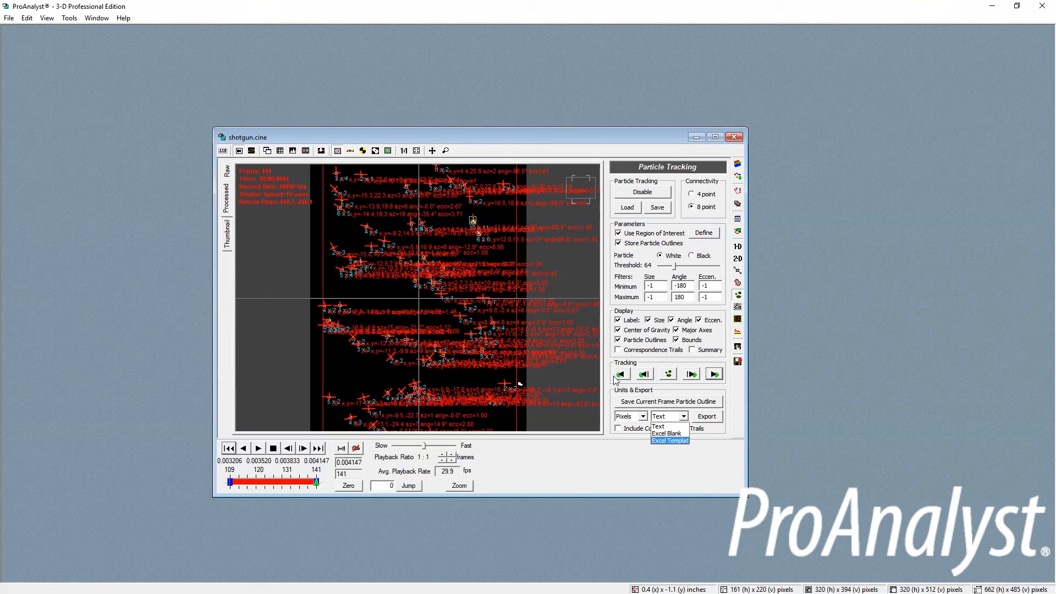
click(728, 453)
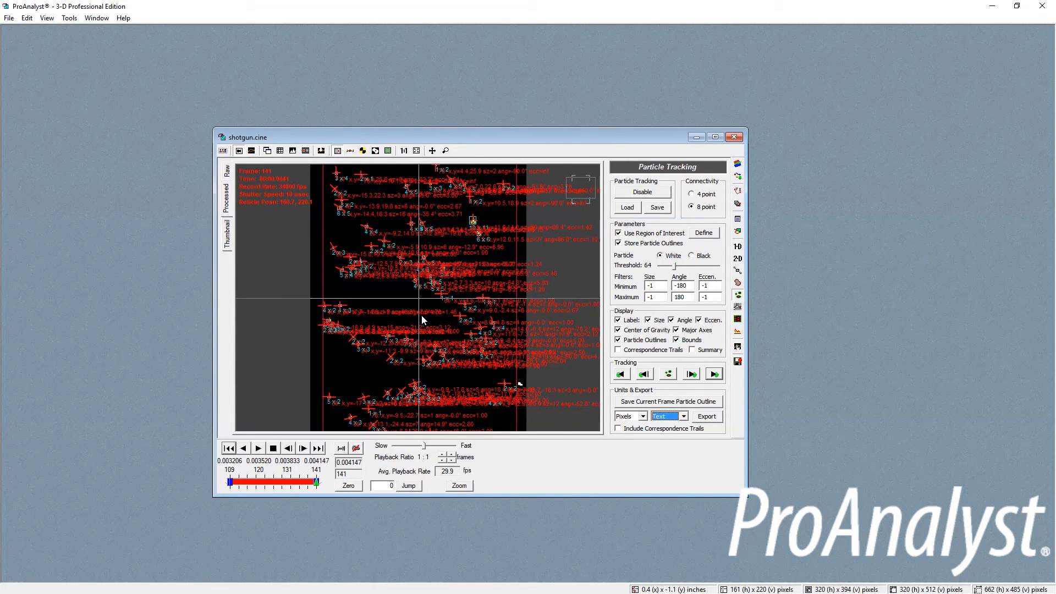
Graph the Num Particles data of the tracked particles over time and show the graph's legend.
click(738, 348)
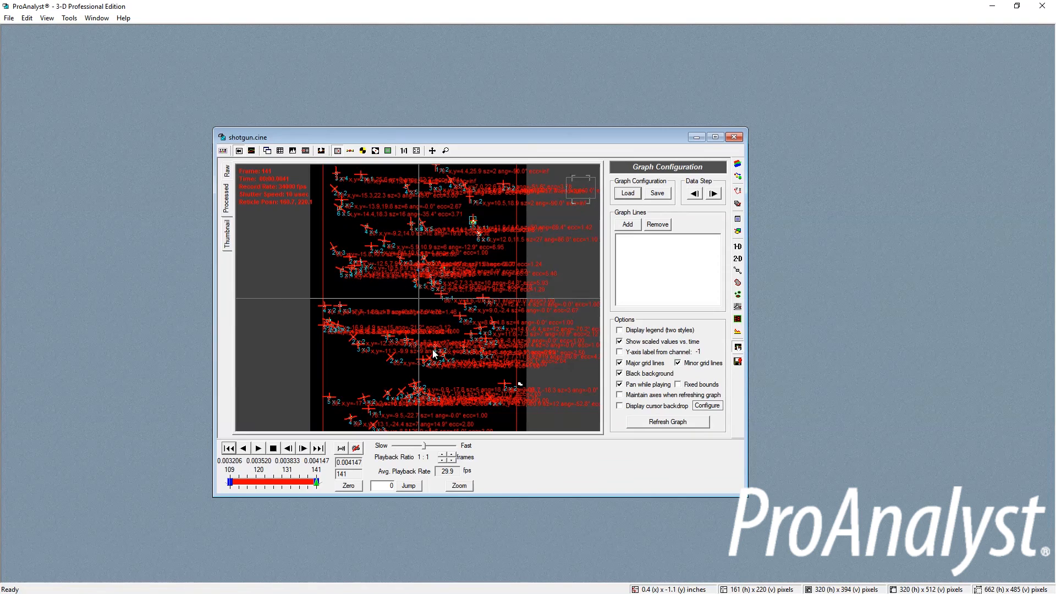
click(627, 225)
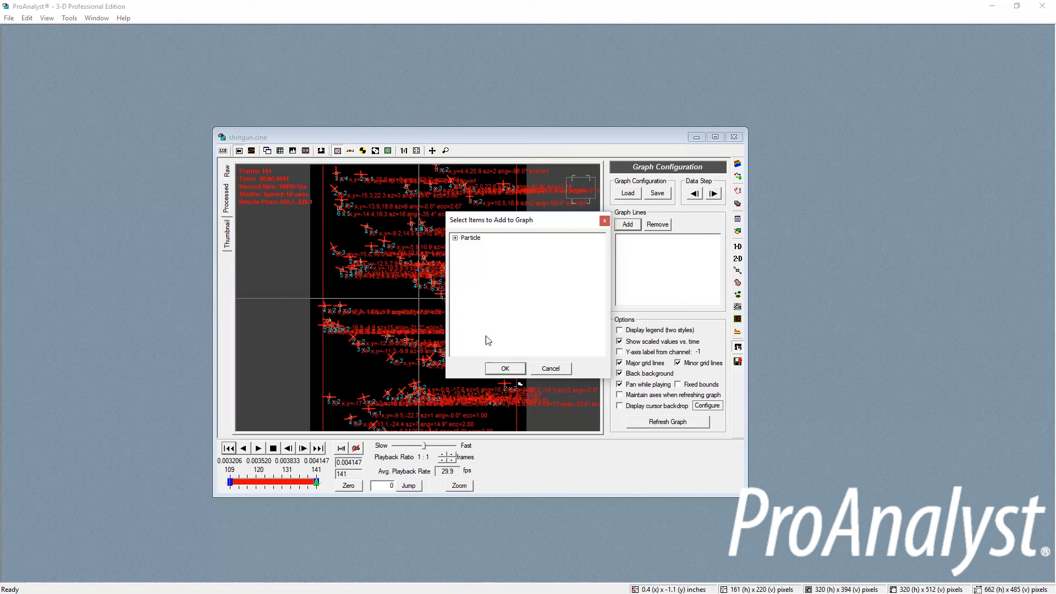
click(456, 239)
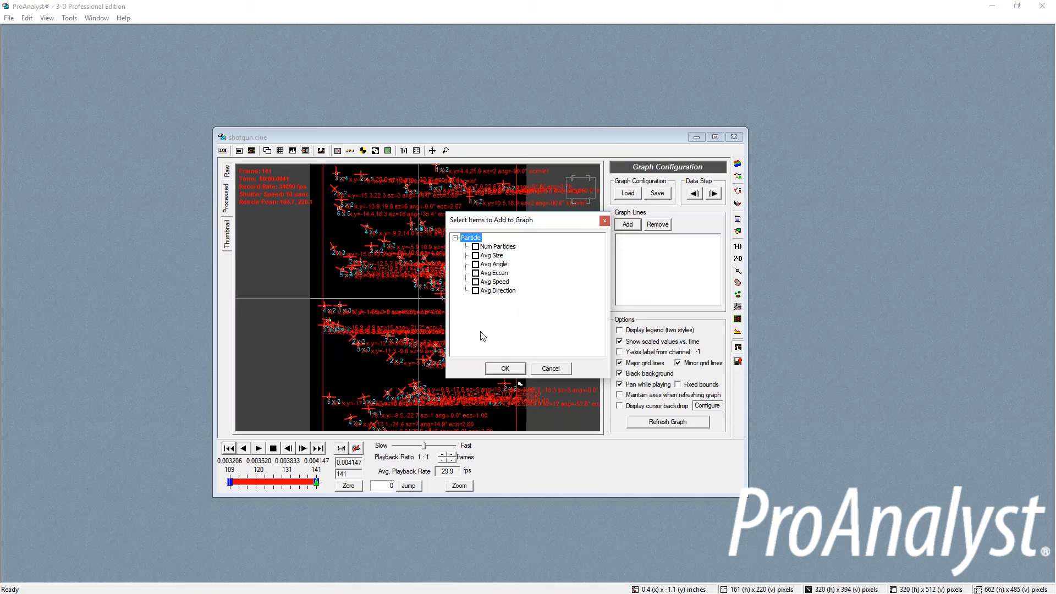
click(476, 247)
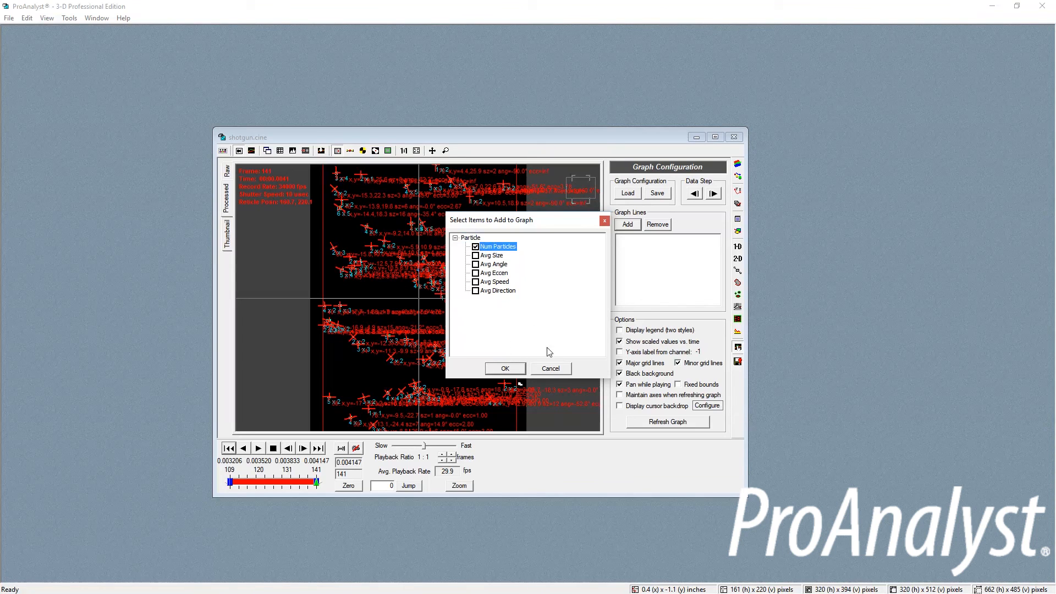
click(502, 370)
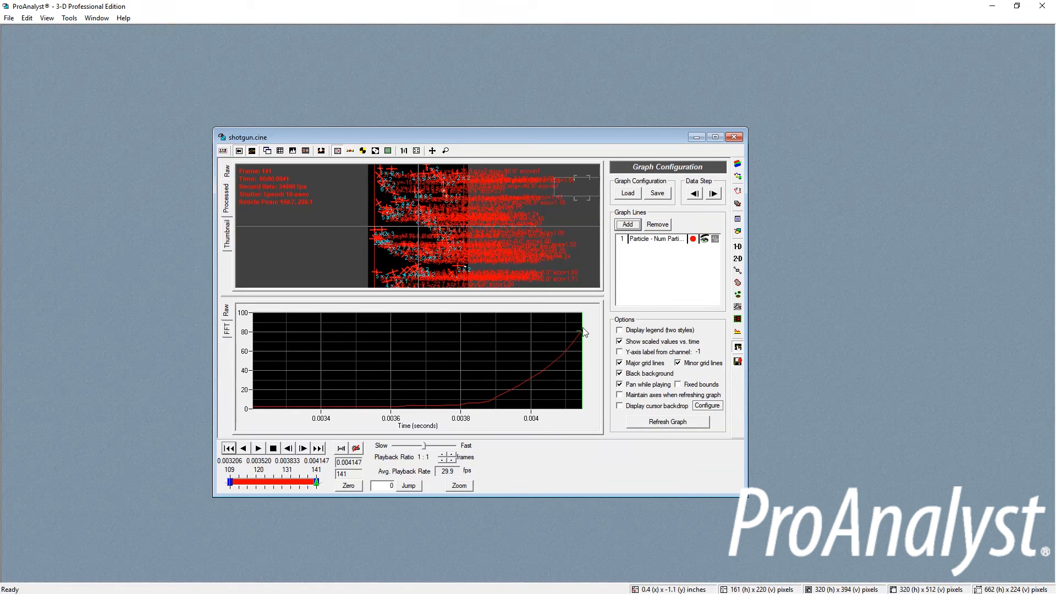
click(620, 331)
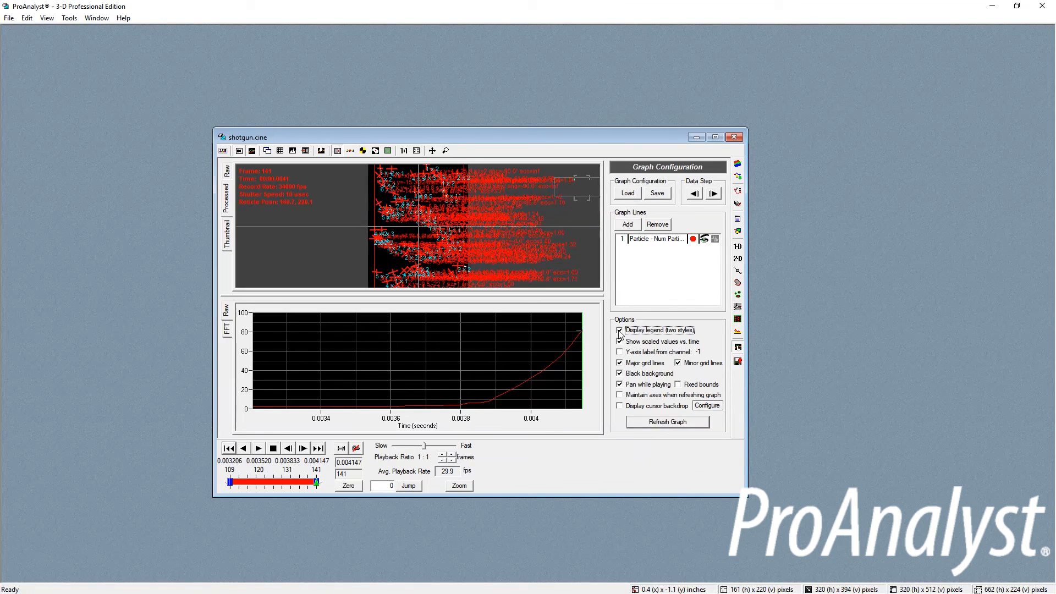
click(677, 427)
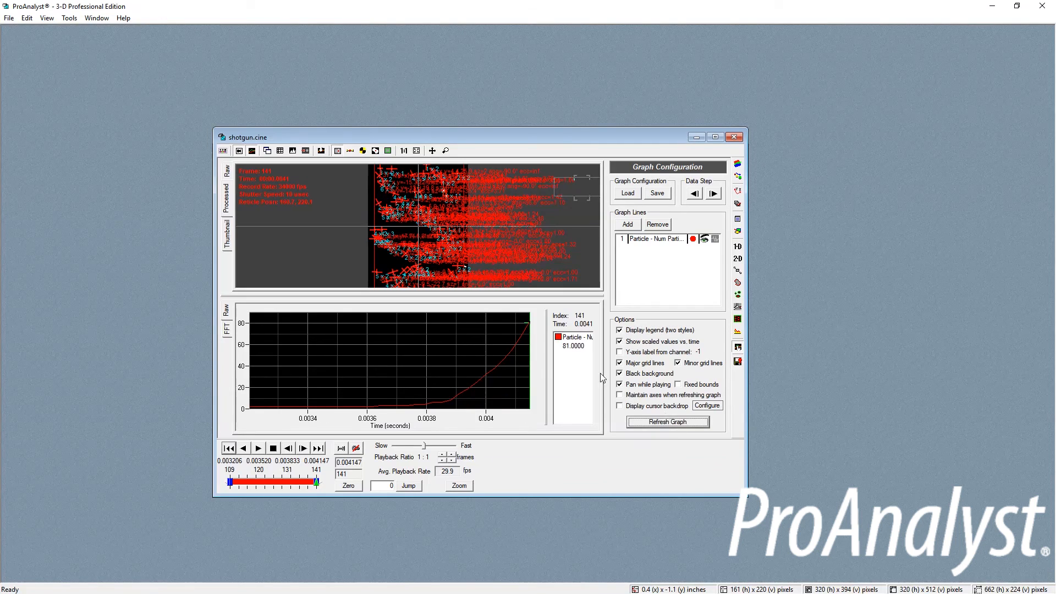
Move the frame cursor to several points along the graph's curve to read the particle count at each.
mouse_move(529, 346)
mouse_down()
mouse_move(516, 336)
mouse_move(495, 364)
mouse_move(451, 385)
mouse_move(528, 354)
mouse_up()
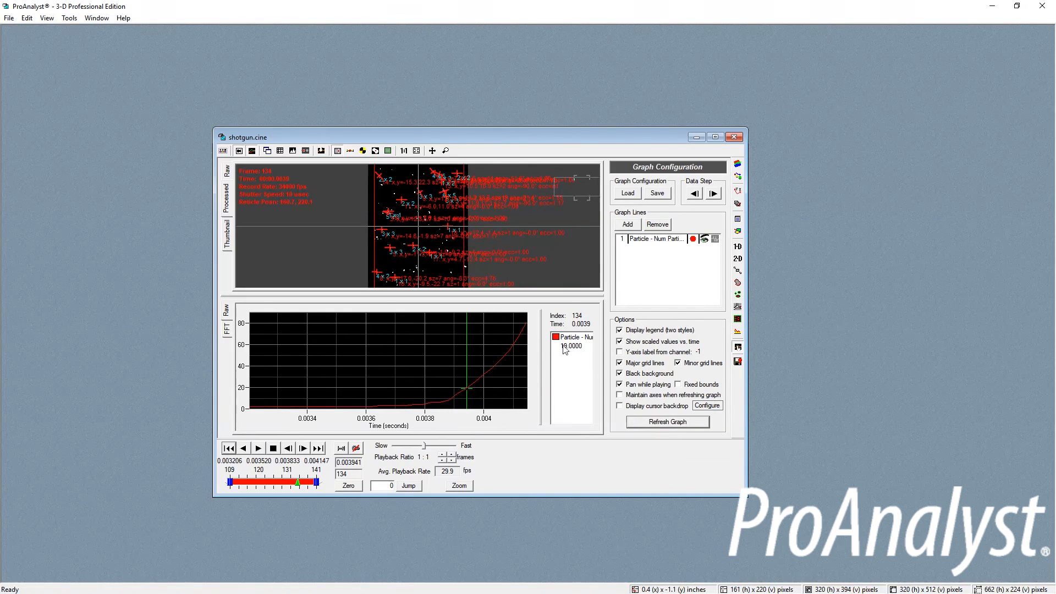
click(483, 372)
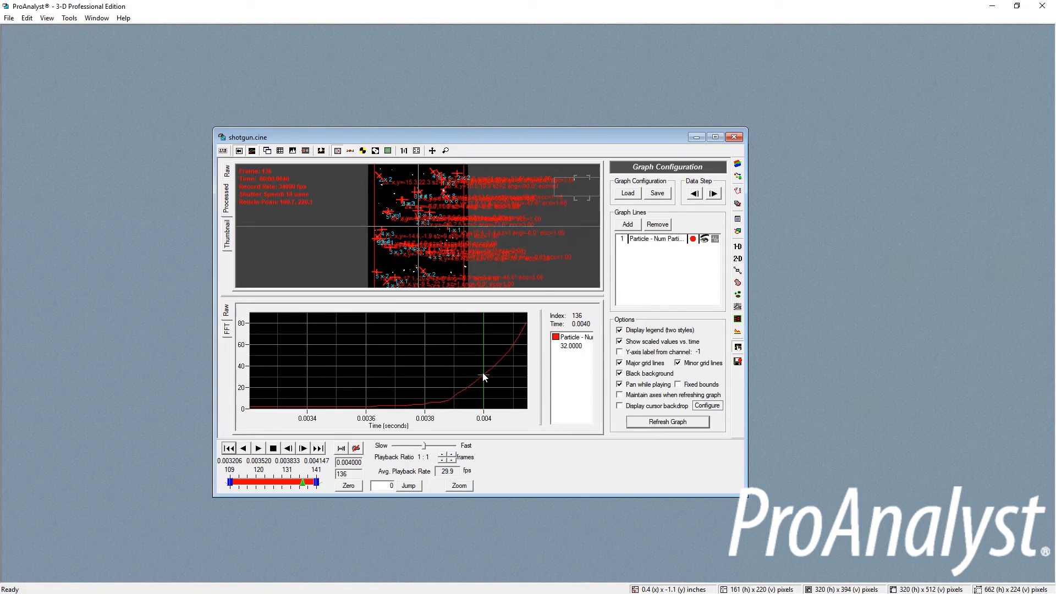
click(514, 351)
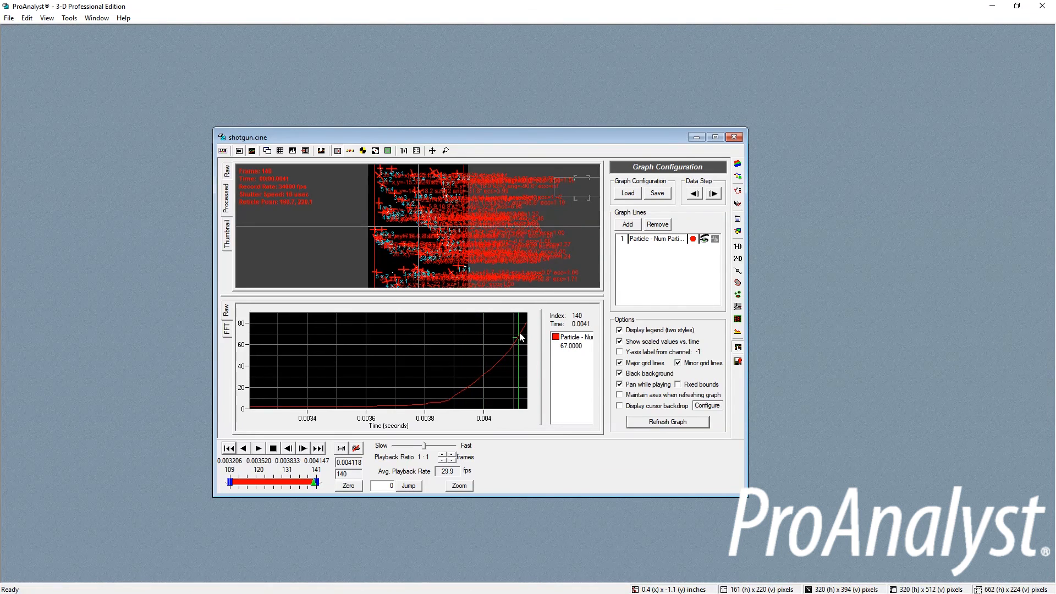
click(493, 368)
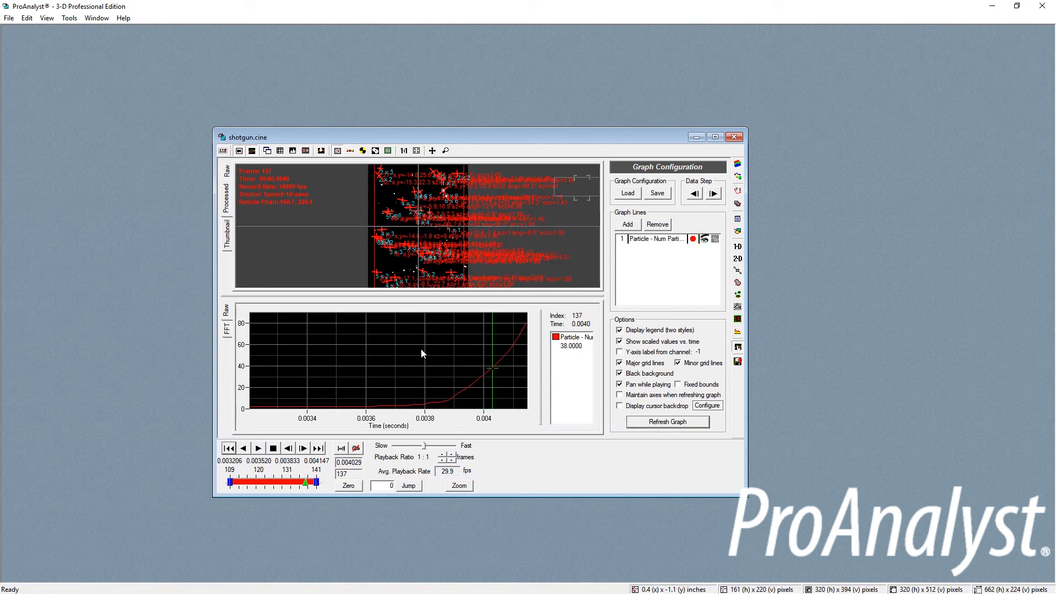
click(404, 348)
Show the export formats offered for the displayed graph data.
right_click(405, 349)
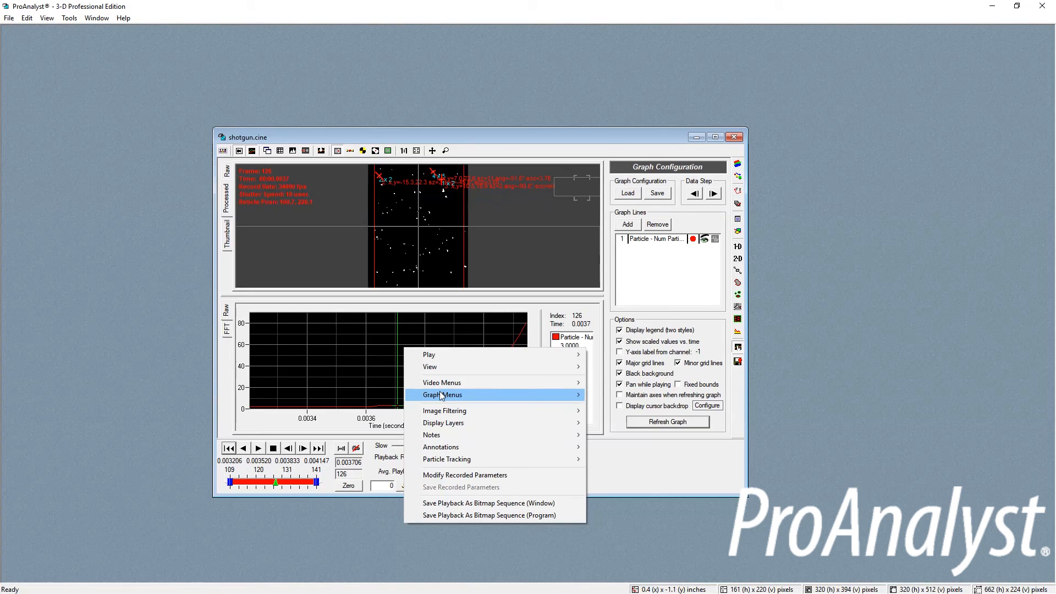
mouse_move(442, 395)
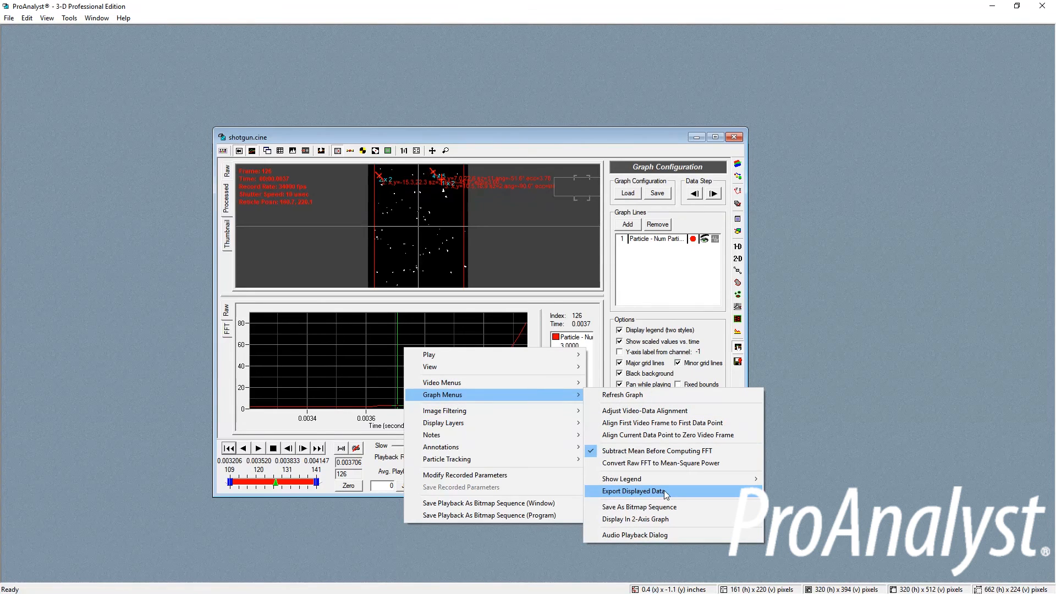
mouse_move(664, 493)
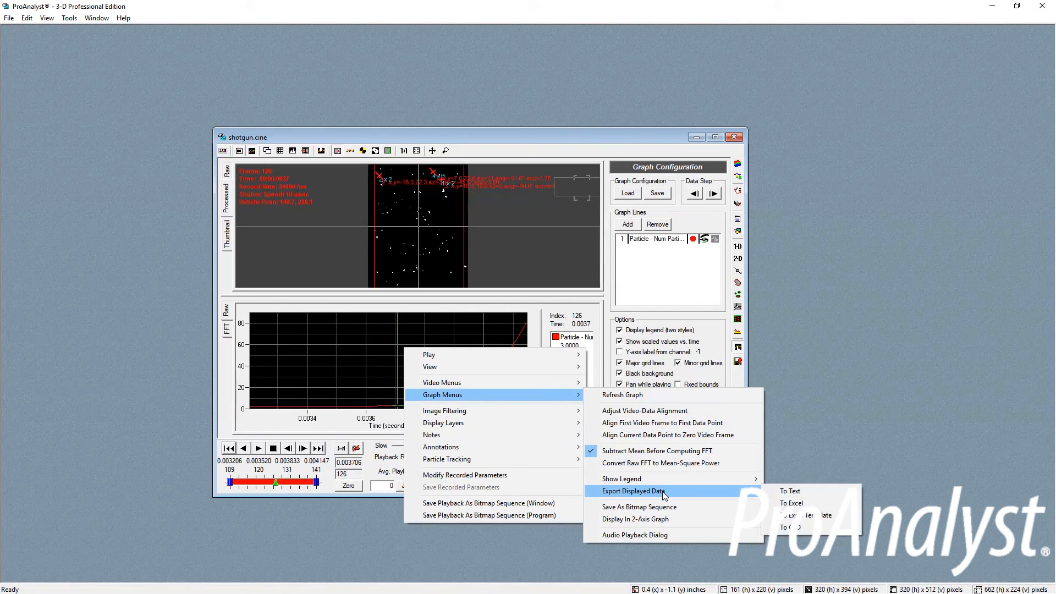